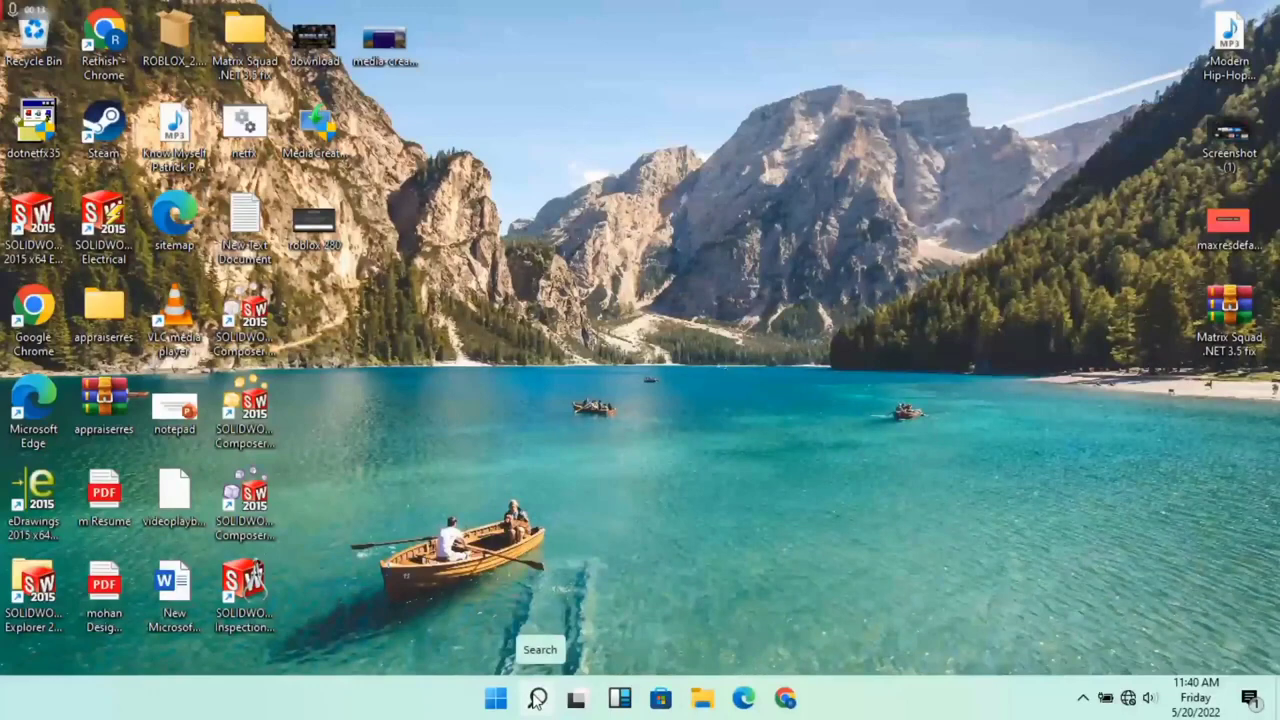
Try to resume the paused updates on the Windows Update page of Settings, and close Settings.
{"action": "left_click", "coordinate": [537, 699]}
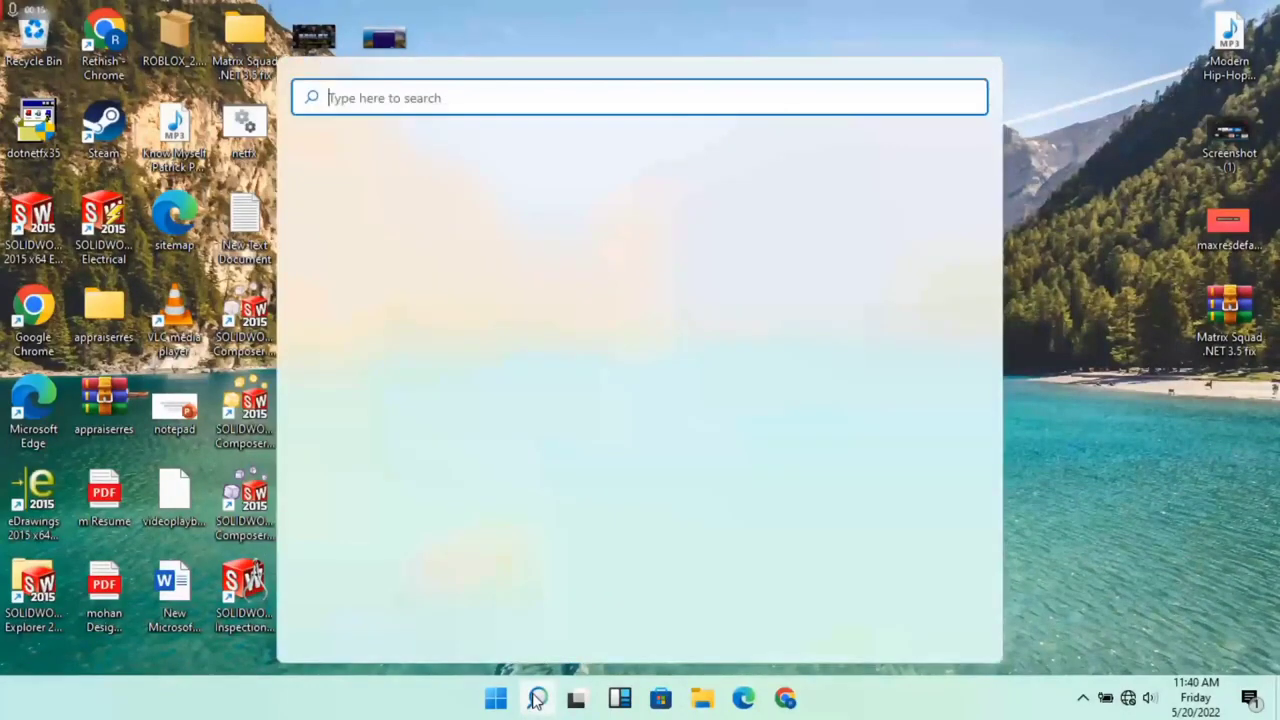
{"action": "type", "text": "s"}
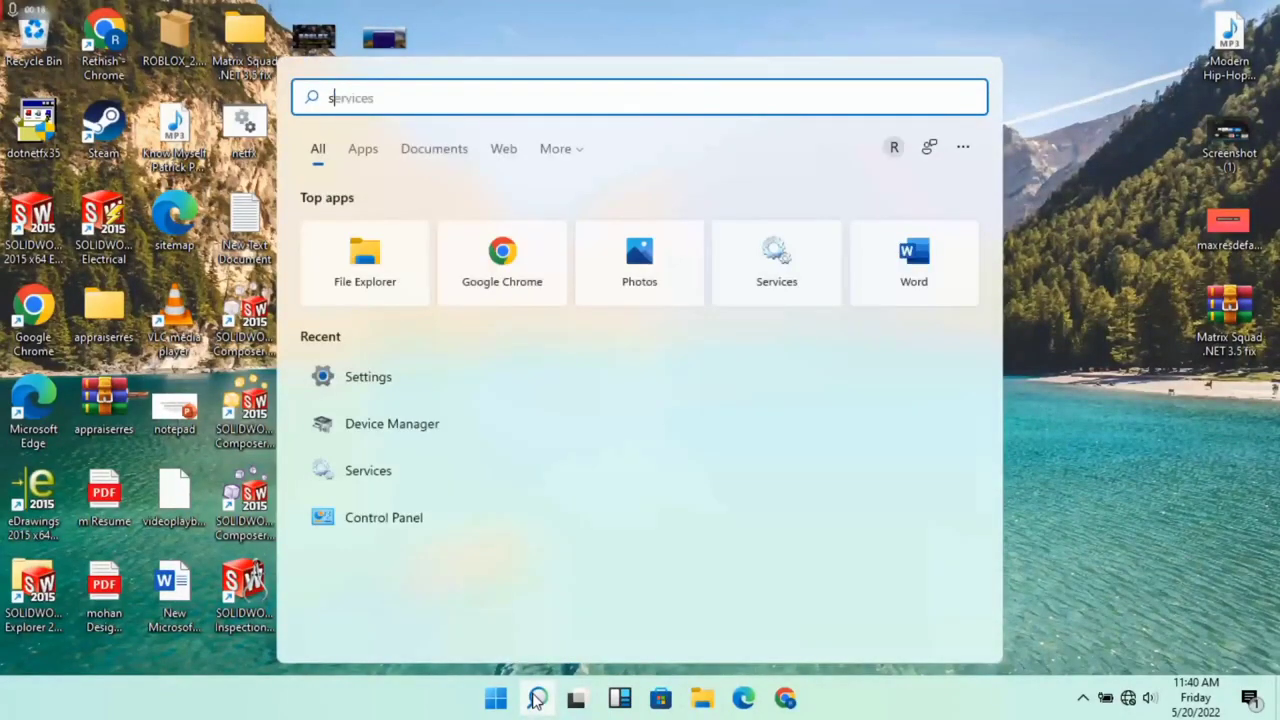
{"action": "type", "text": "ett"}
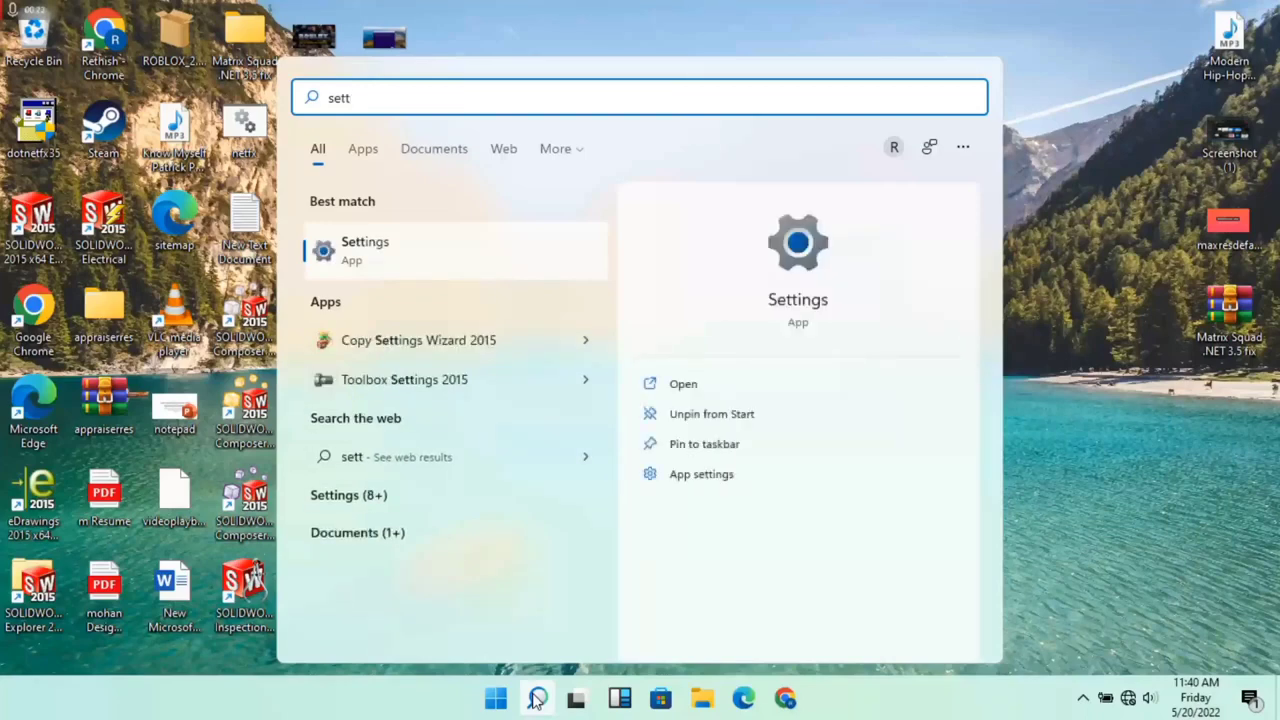
{"action": "key", "text": "Return"}
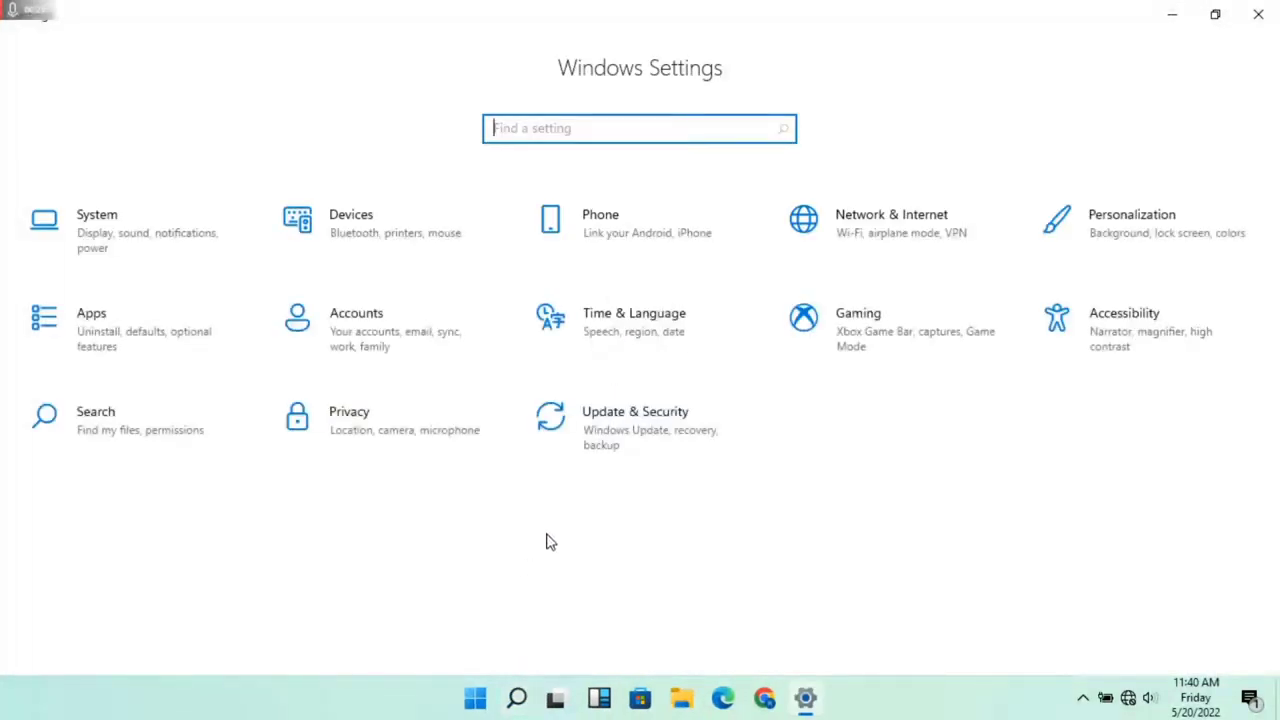
{"action": "left_click", "coordinate": [625, 430]}
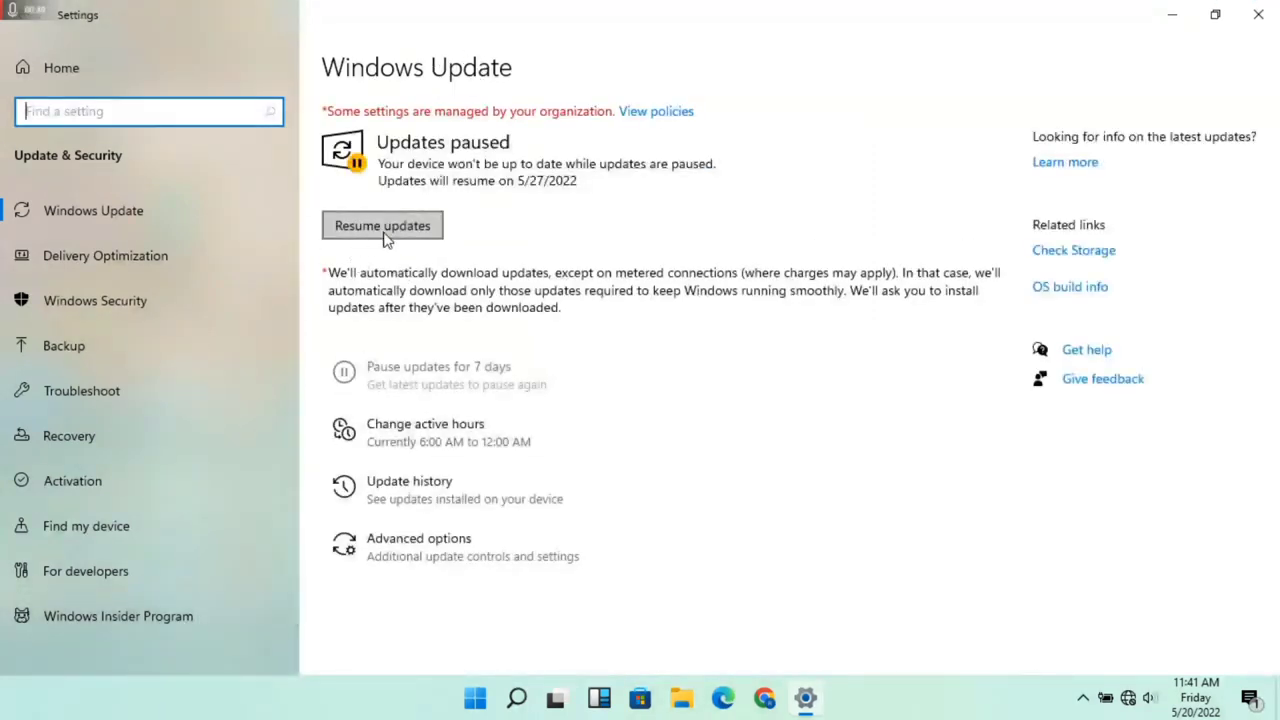
{"action": "left_click", "coordinate": [386, 234]}
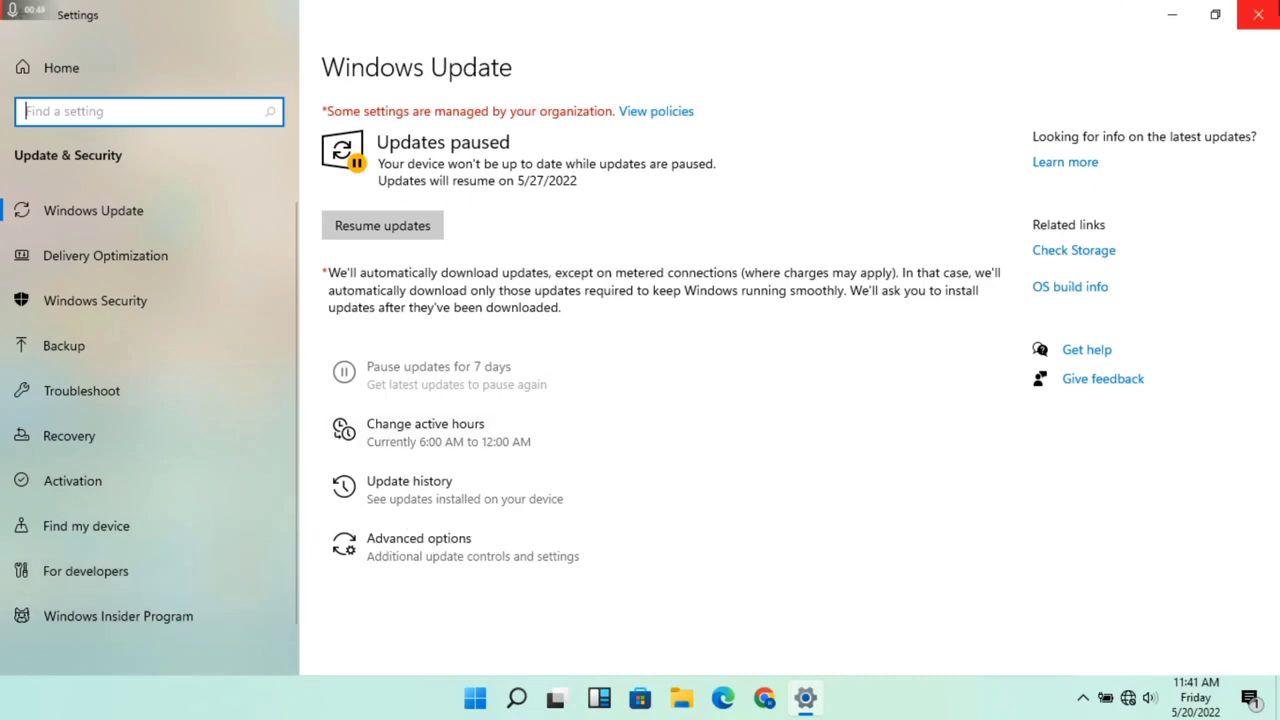
{"action": "left_click", "coordinate": [1258, 14]}
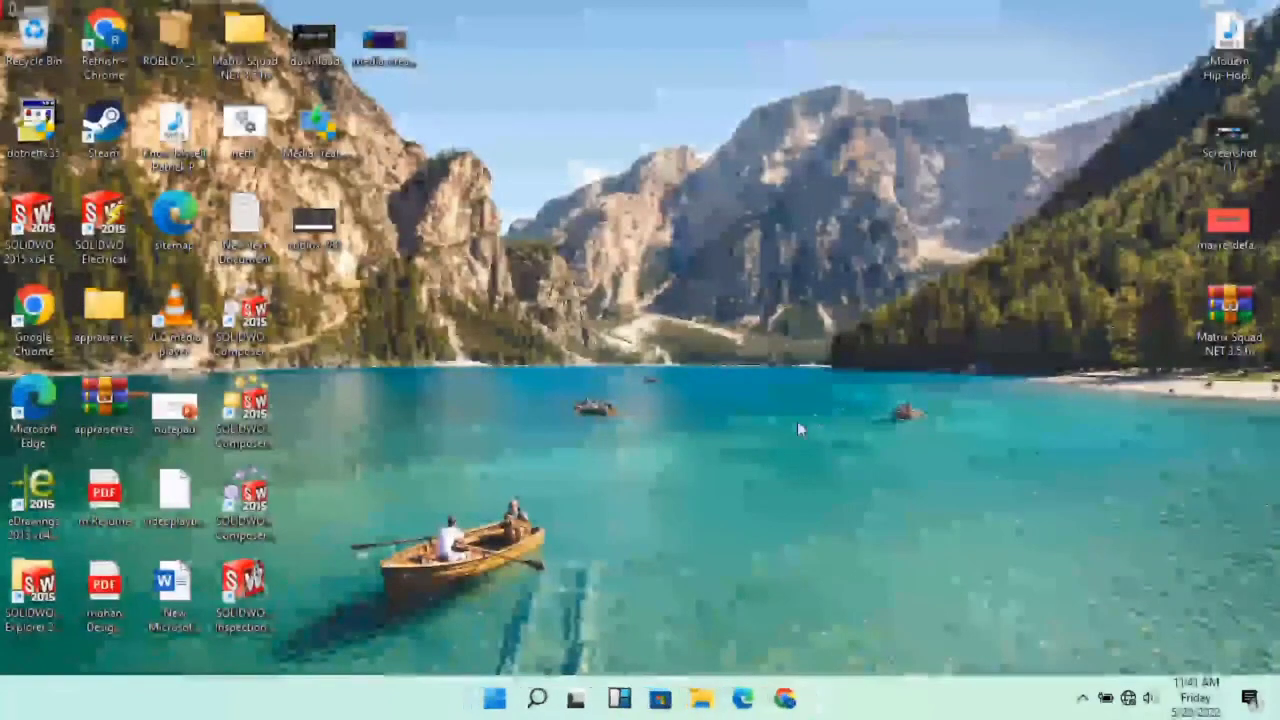
Search Windows for the Services app and open it.
{"action": "left_click", "coordinate": [537, 699]}
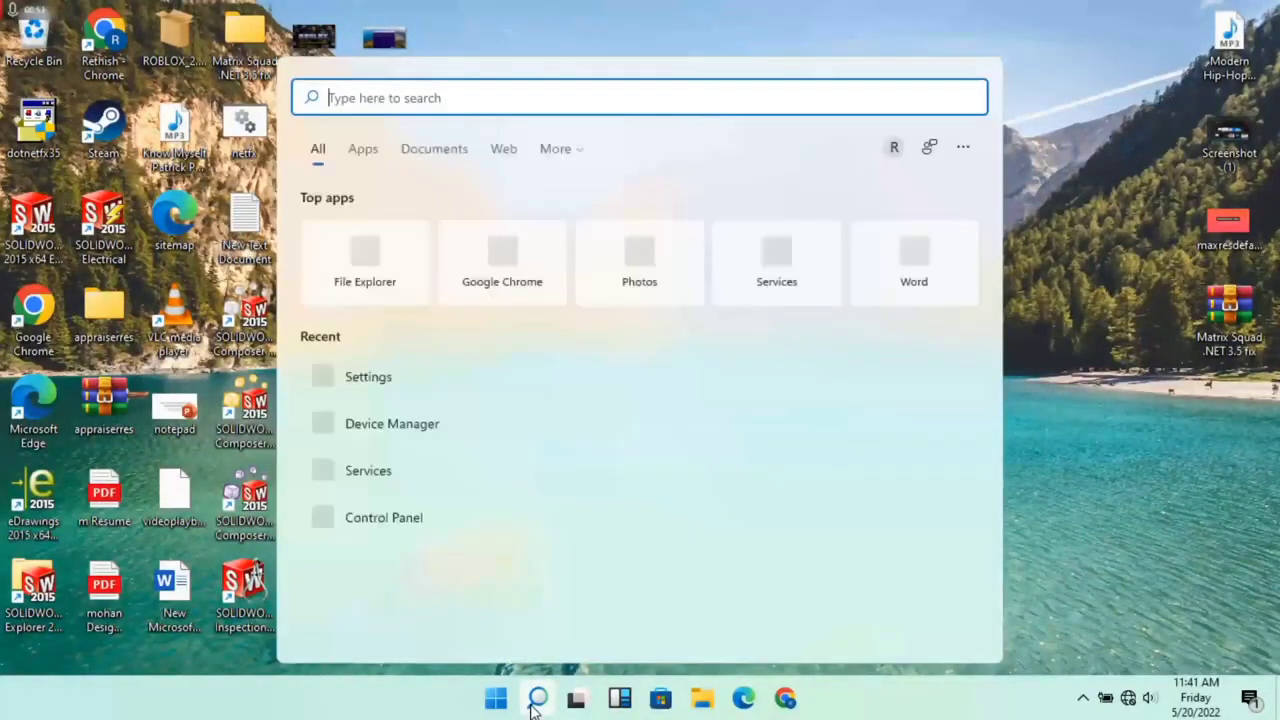
{"action": "type", "text": "sev"}
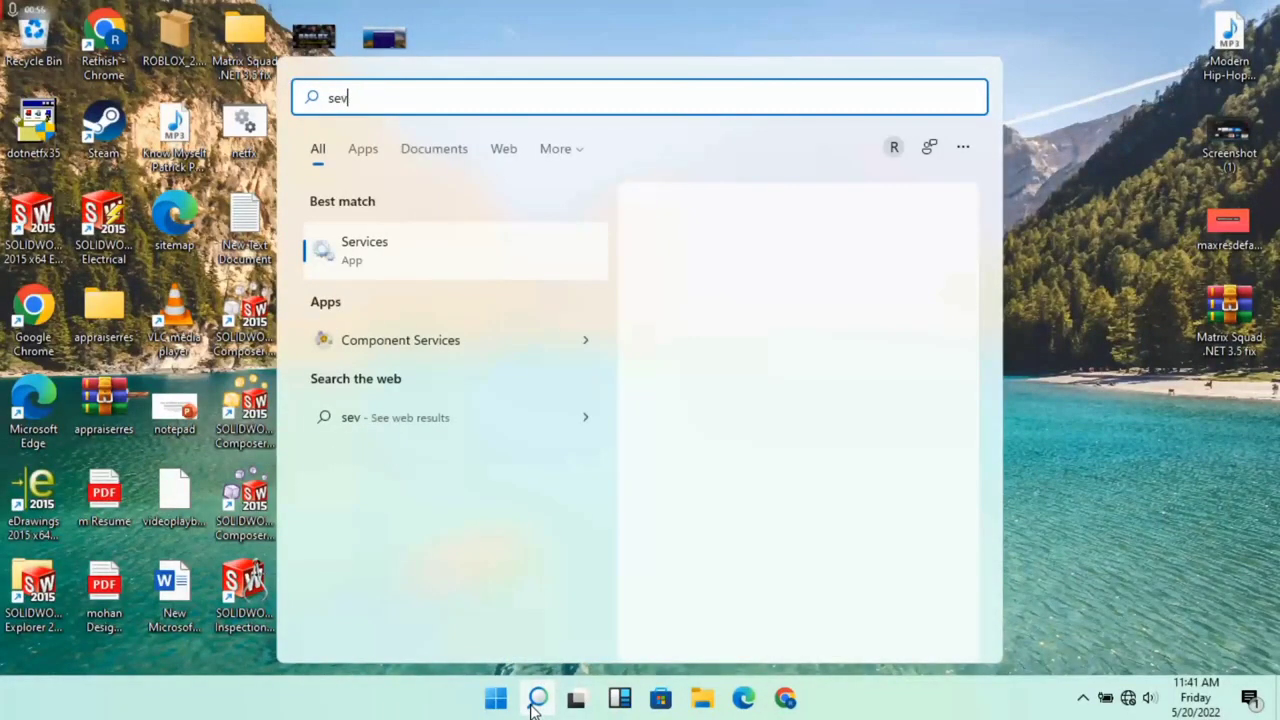
{"action": "left_click", "coordinate": [441, 242]}
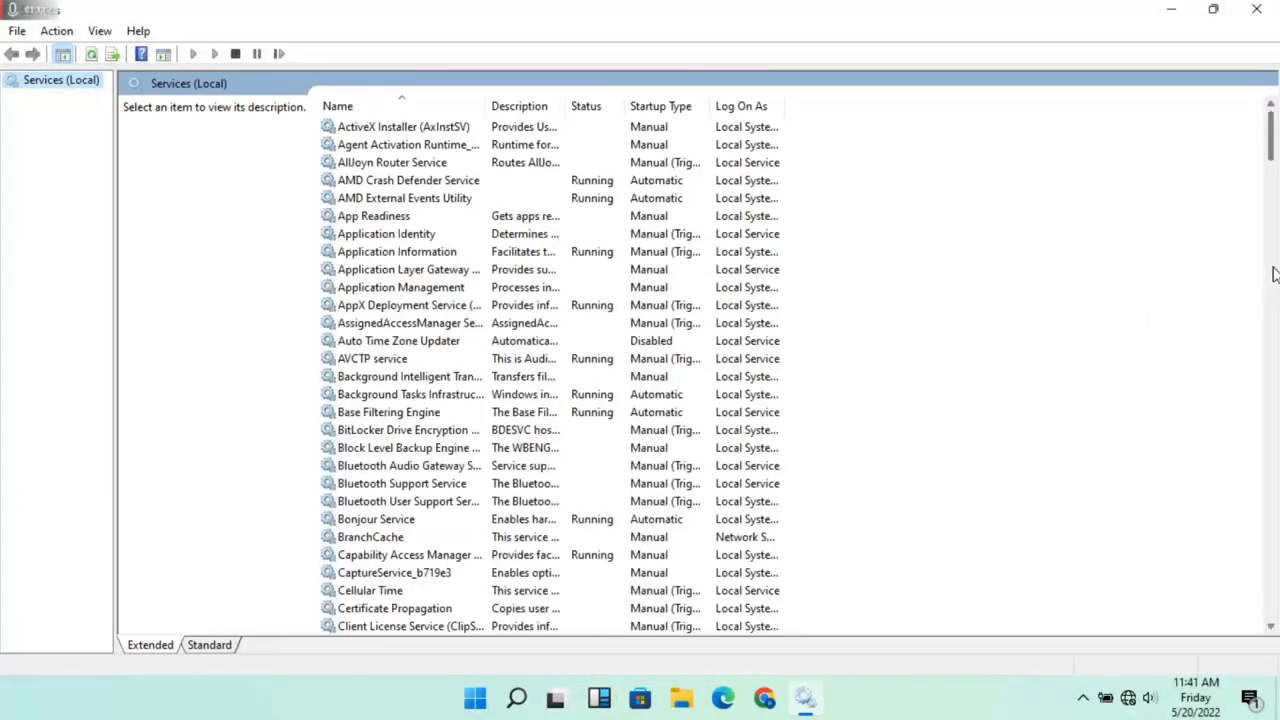
Set the Windows Insider Service's startup type to Manual in its properties and start the service.
{"action": "scroll", "coordinate": [1278, 333], "scroll_direction": "down", "scroll_amount": 9}
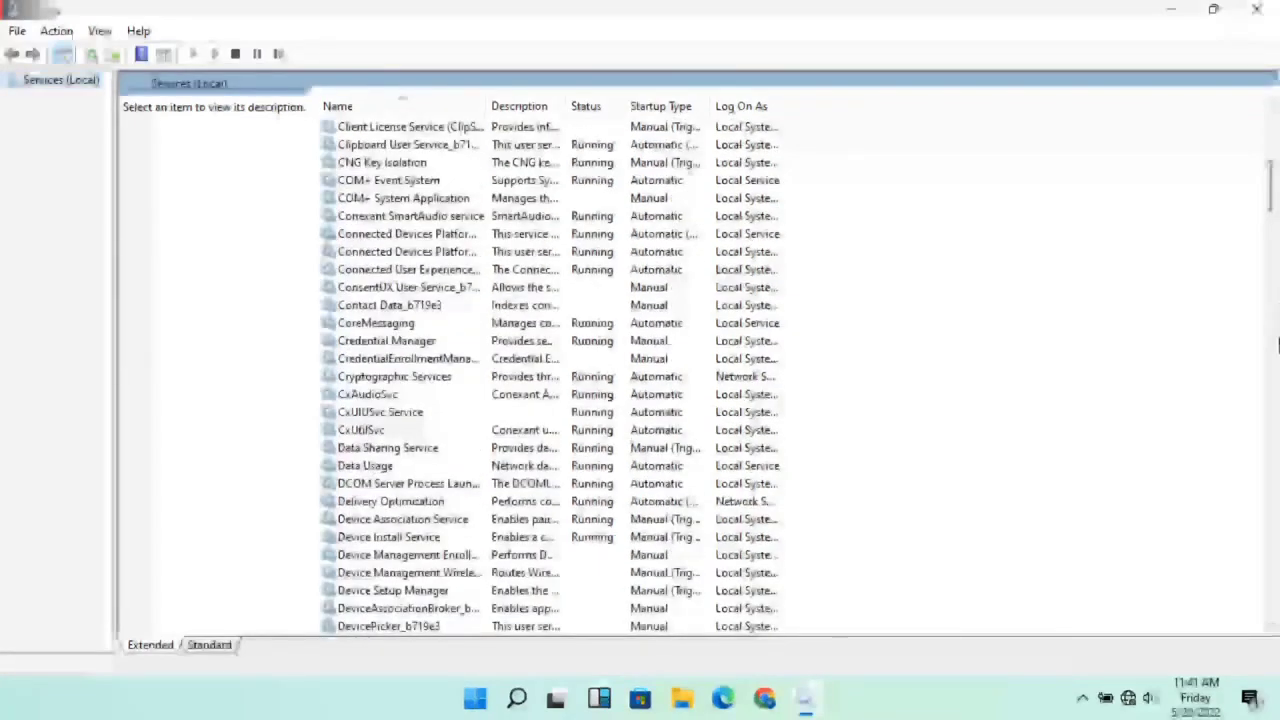
{"action": "scroll", "coordinate": [1274, 357], "scroll_direction": "down", "scroll_amount": 15}
{"action": "left_click_drag", "start_coordinate": [1274, 357], "coordinate": [1274, 573]}
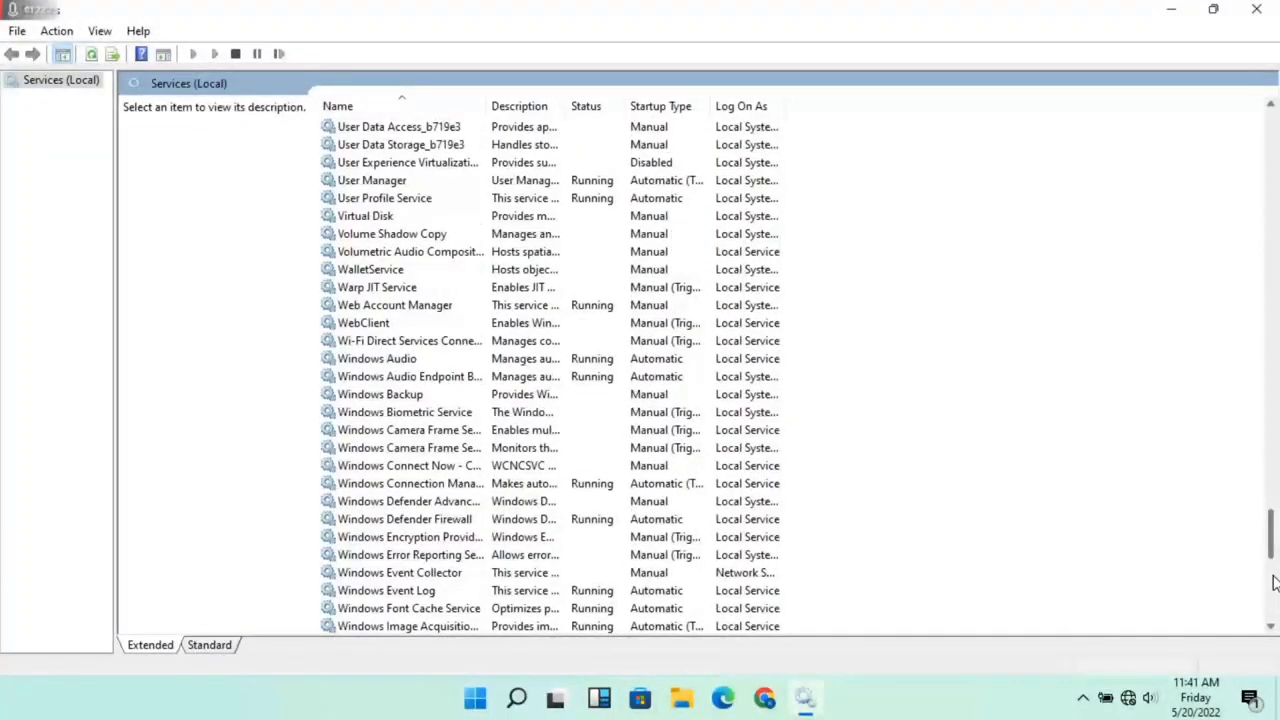
{"action": "left_click", "coordinate": [1274, 585]}
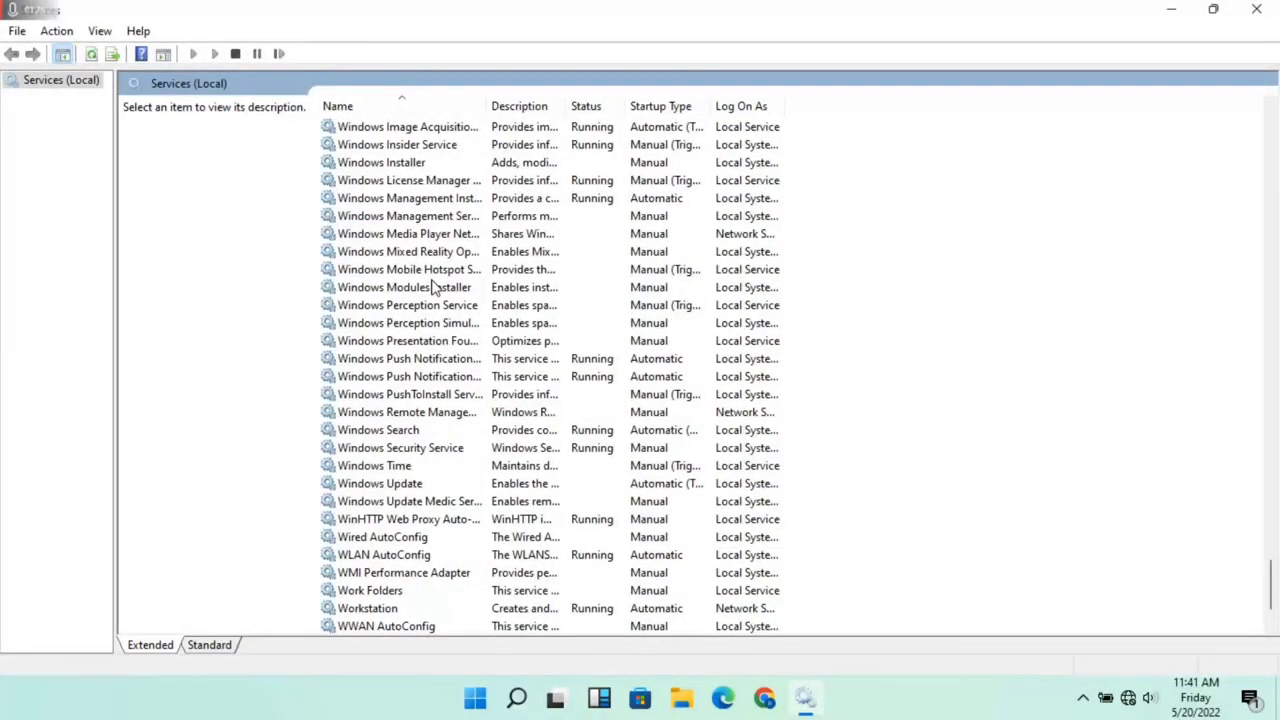
{"action": "left_click", "coordinate": [421, 164]}
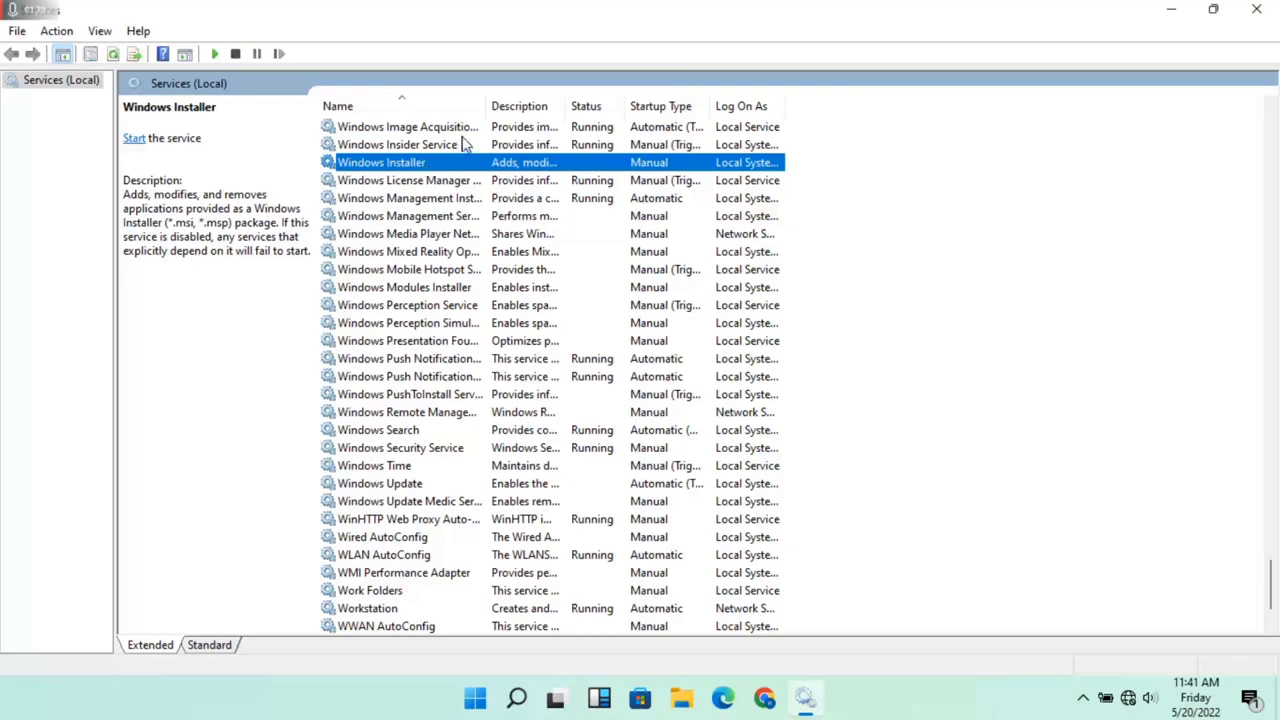
{"action": "left_click", "coordinate": [463, 145]}
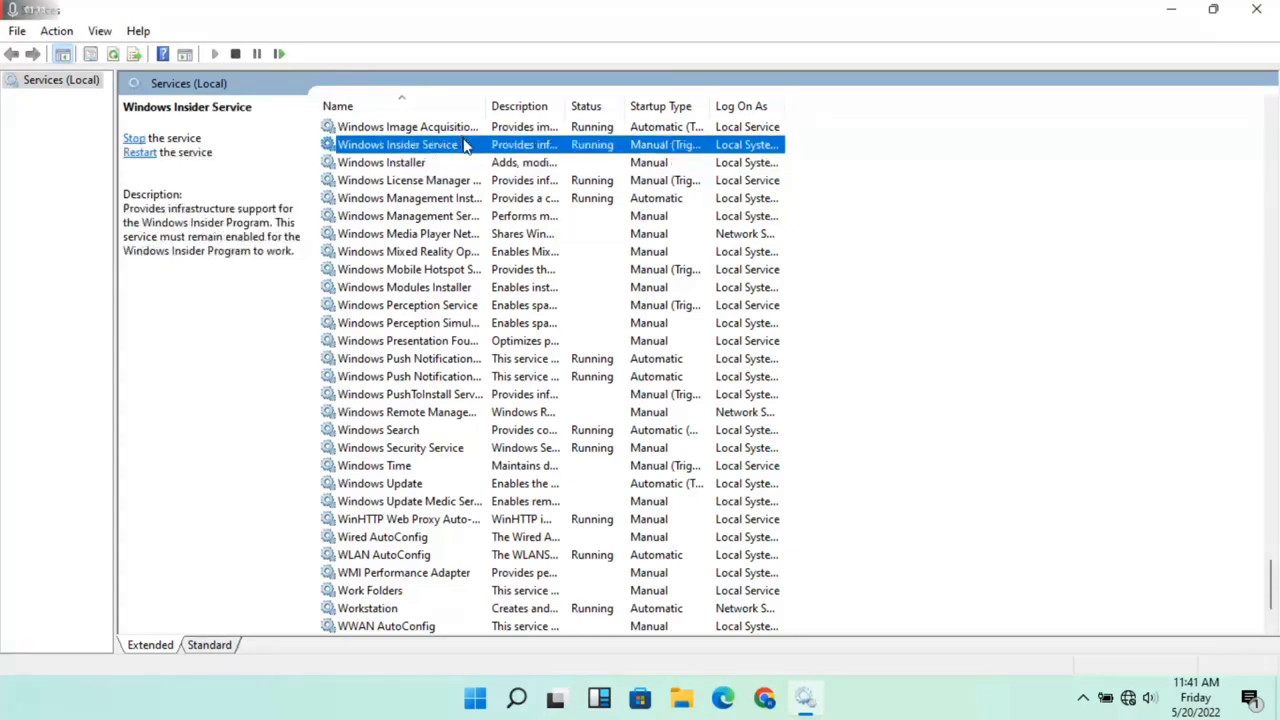
{"action": "right_click", "coordinate": [463, 145]}
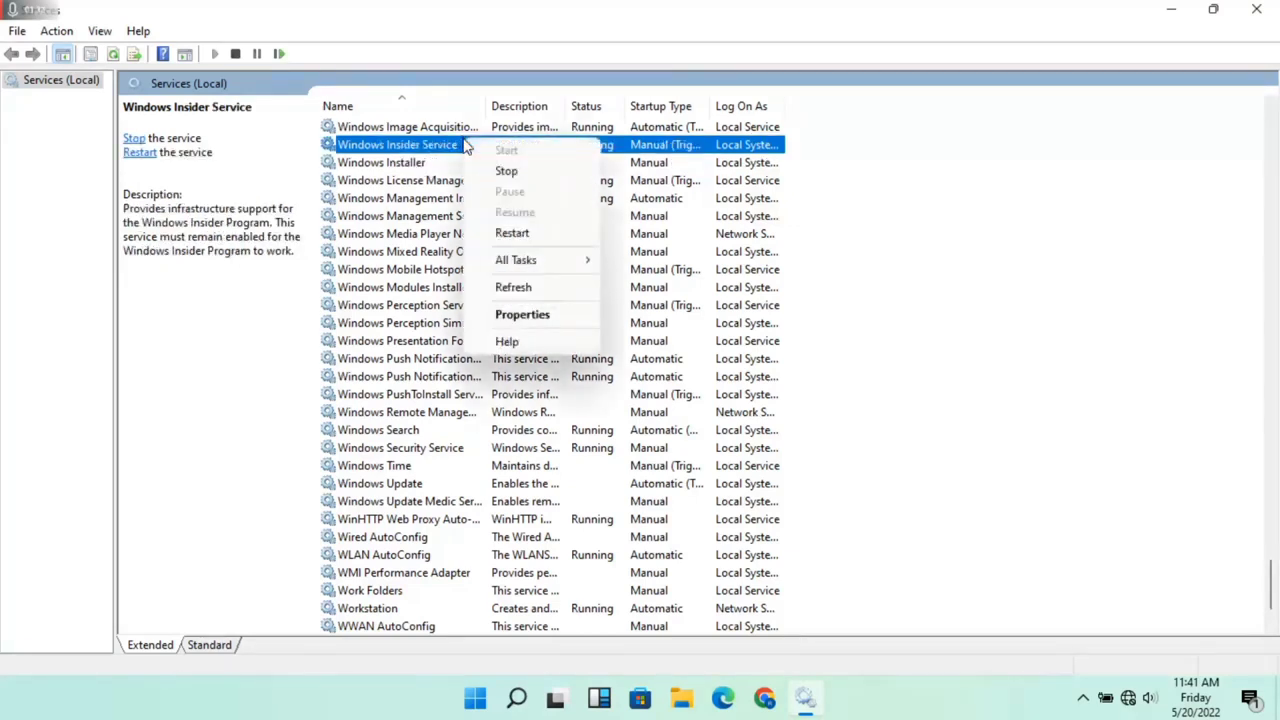
{"action": "left_click", "coordinate": [522, 316]}
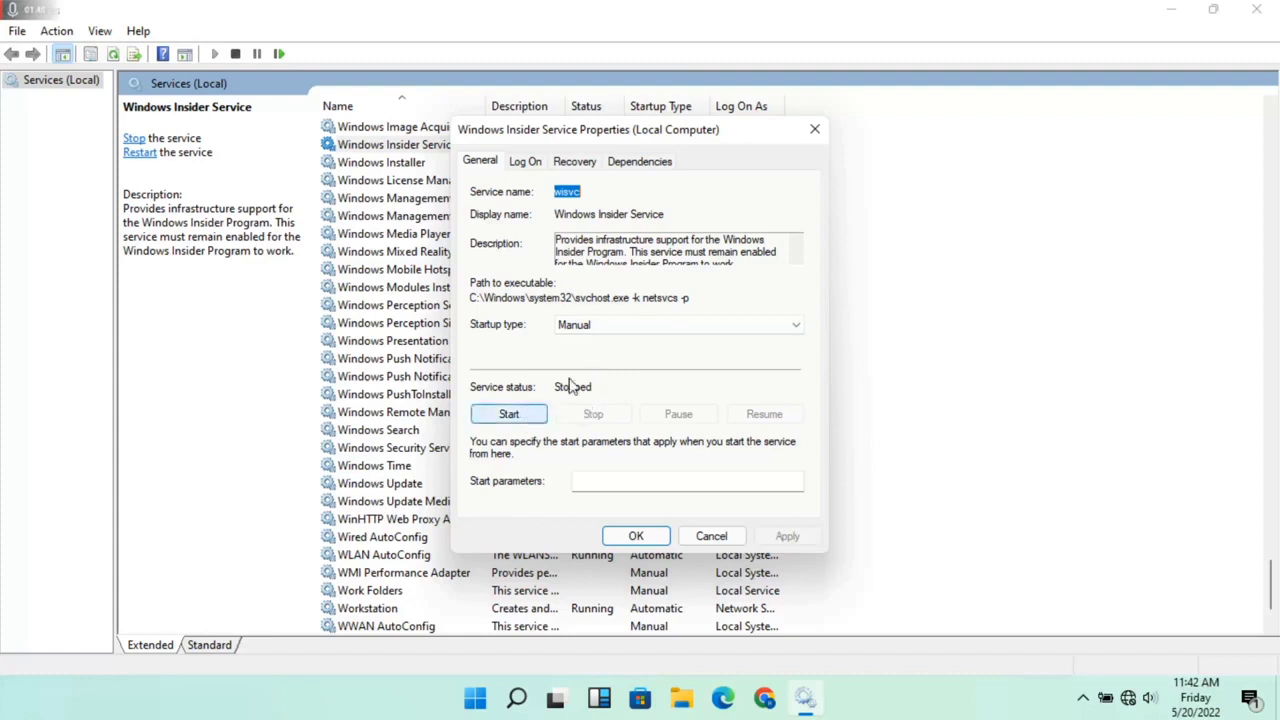
{"action": "left_click", "coordinate": [585, 325]}
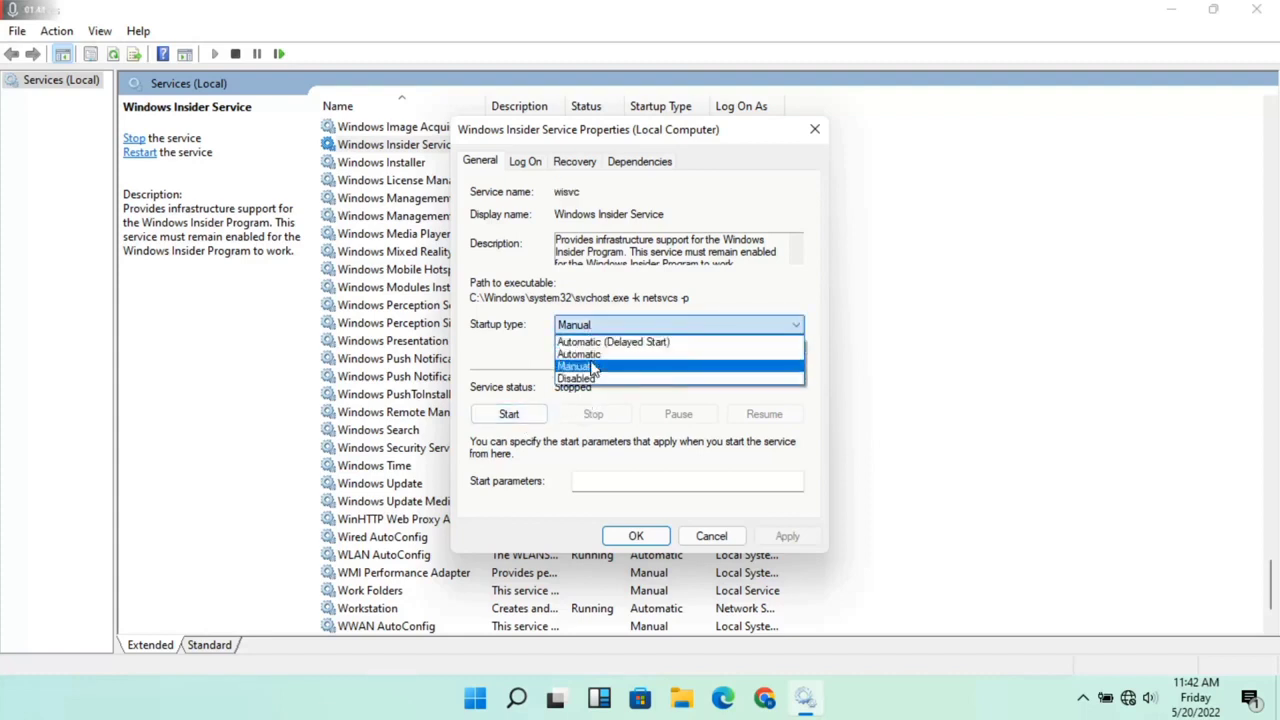
{"action": "left_click", "coordinate": [590, 366]}
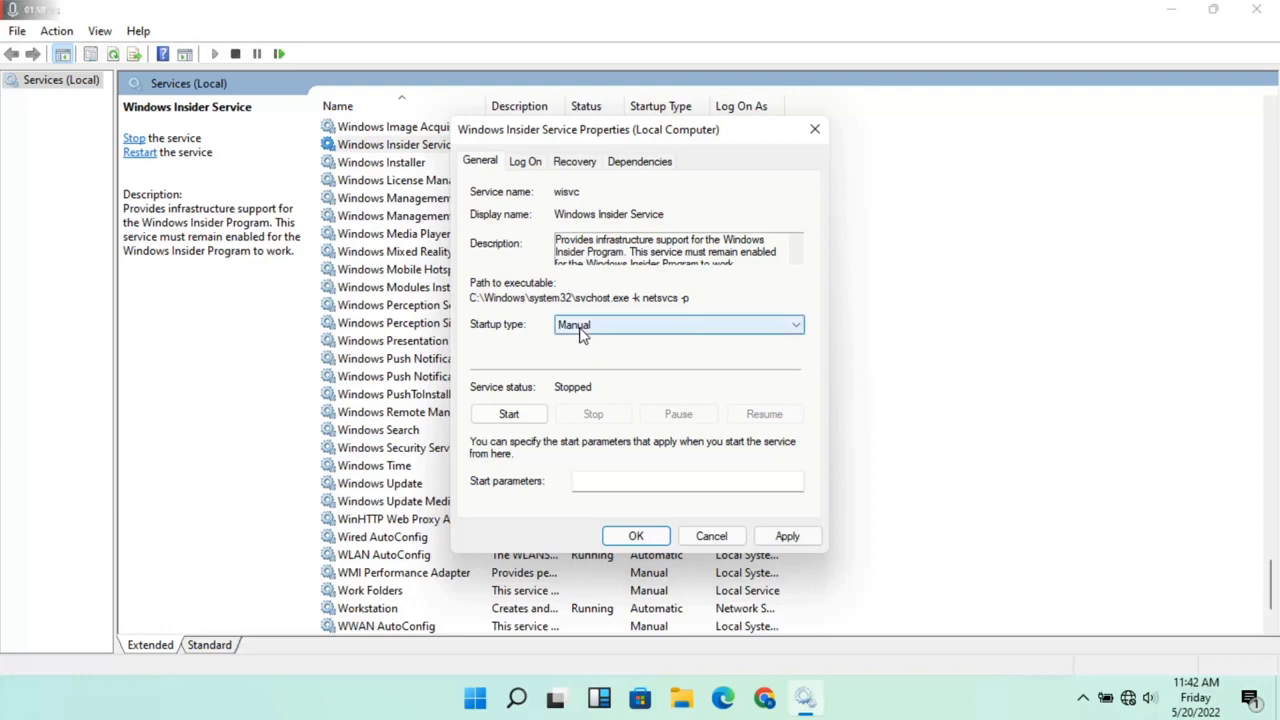
{"action": "left_click", "coordinate": [509, 414]}
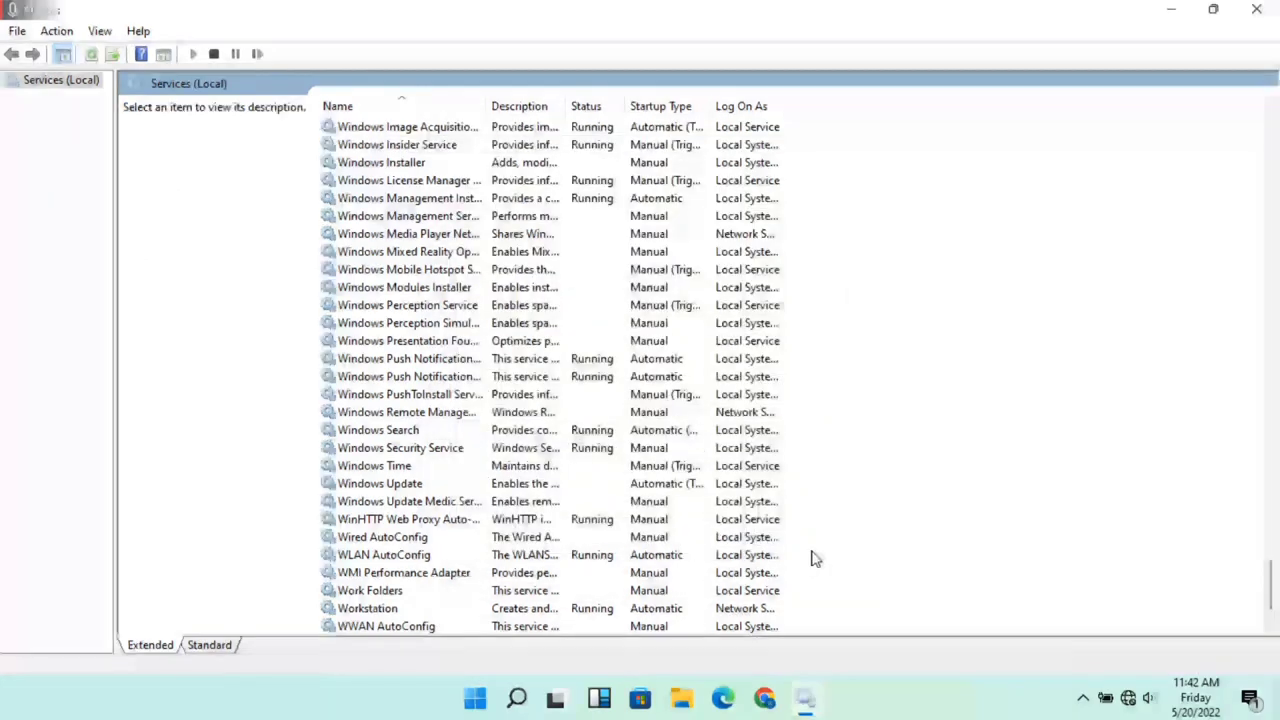
Reopen the Windows Insider Service properties, start the service again and apply the settings.
{"action": "left_click", "coordinate": [572, 150]}
{"action": "right_click", "coordinate": [572, 150]}
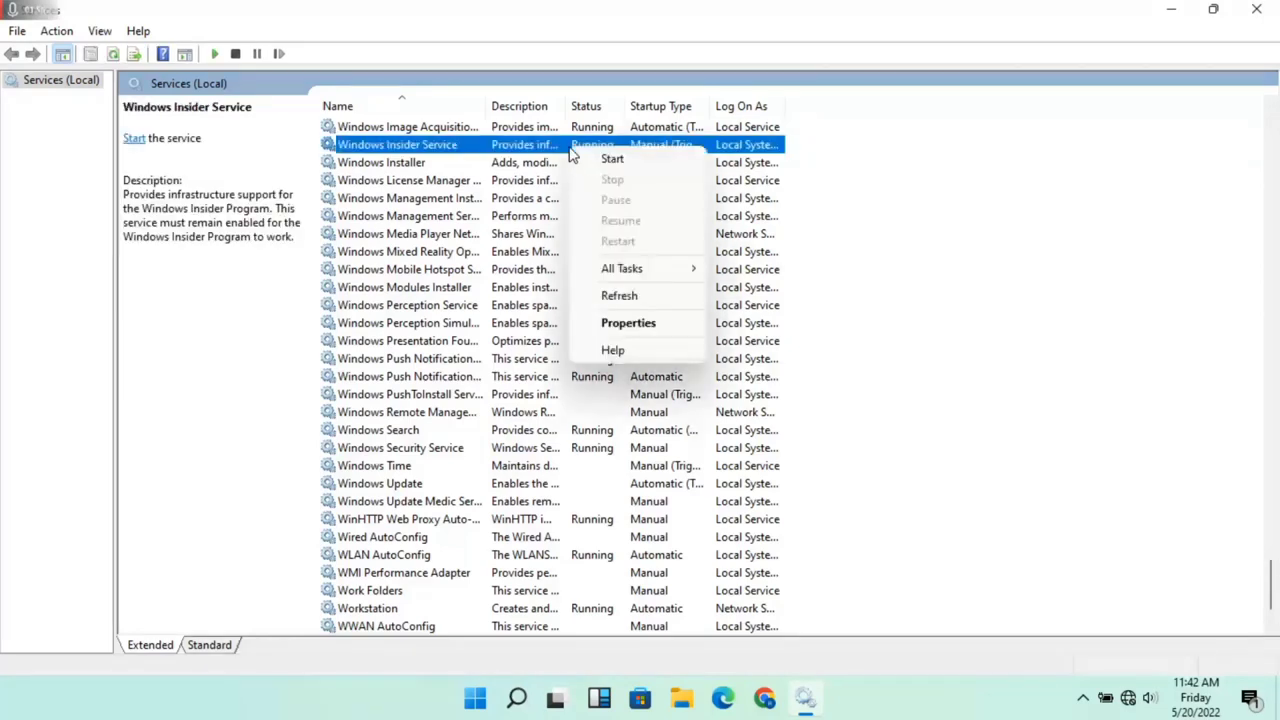
{"action": "left_click", "coordinate": [622, 324]}
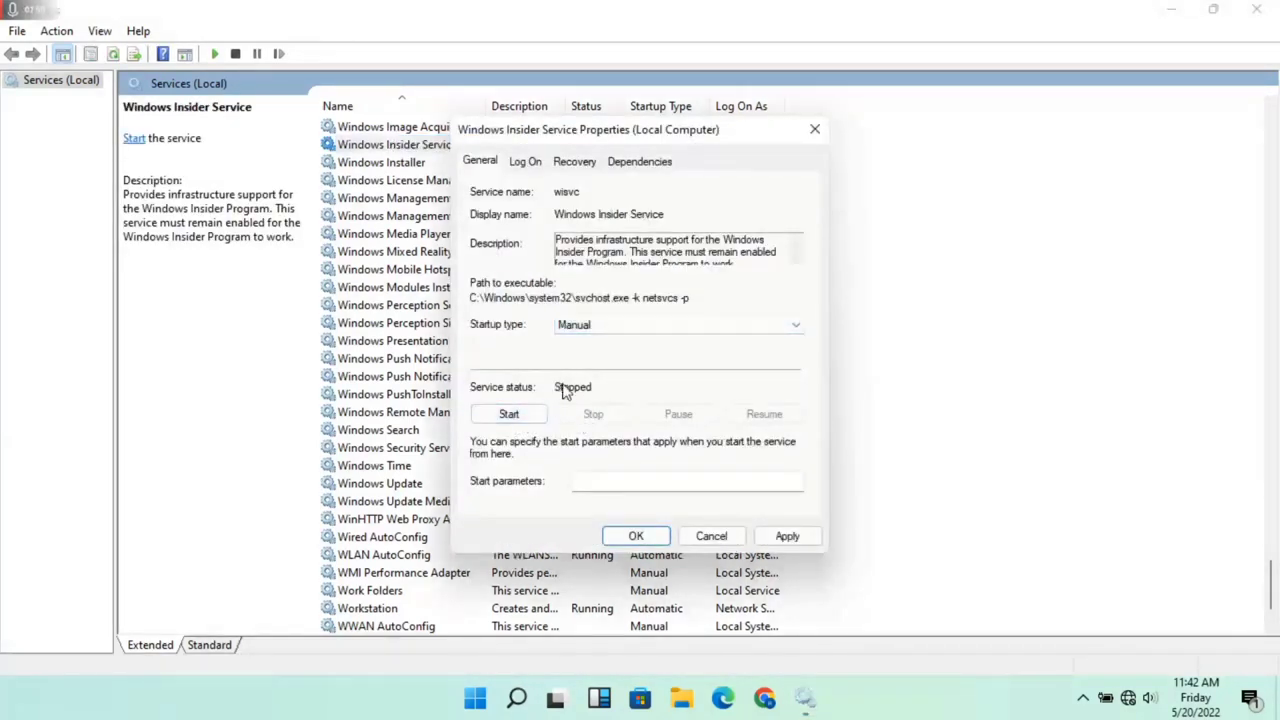
{"action": "left_click", "coordinate": [510, 415]}
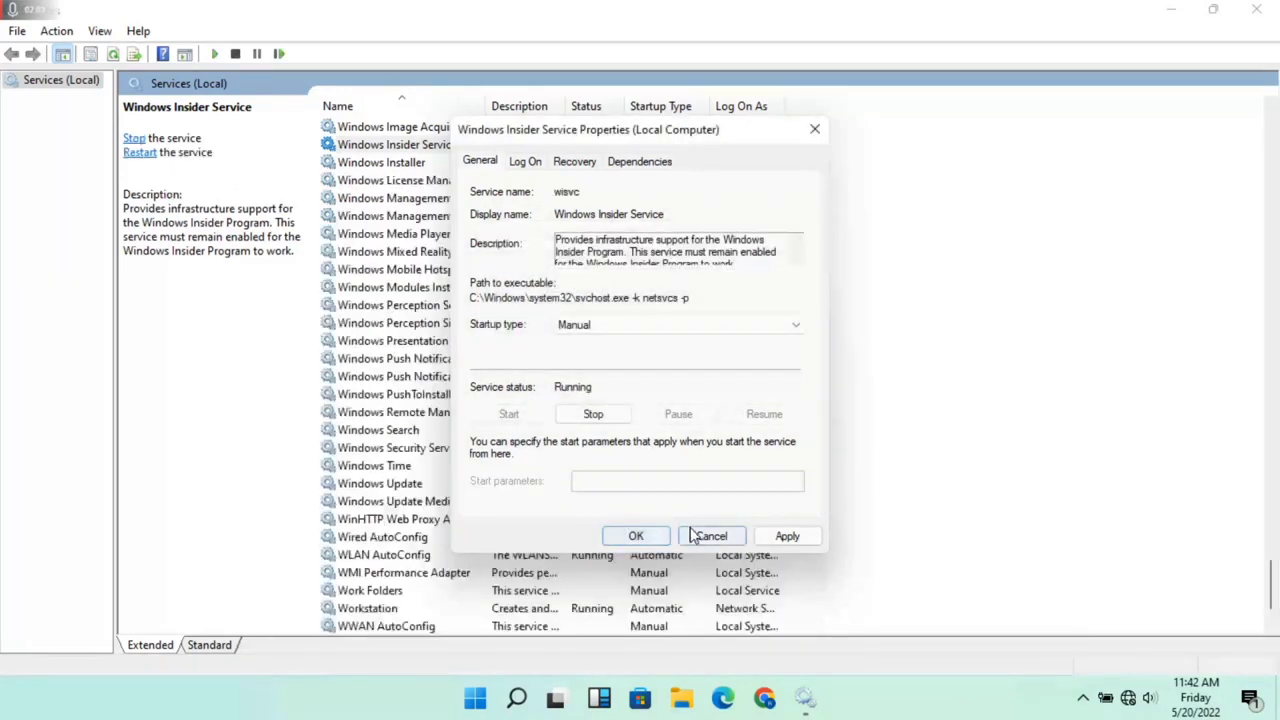
{"action": "left_click", "coordinate": [786, 536]}
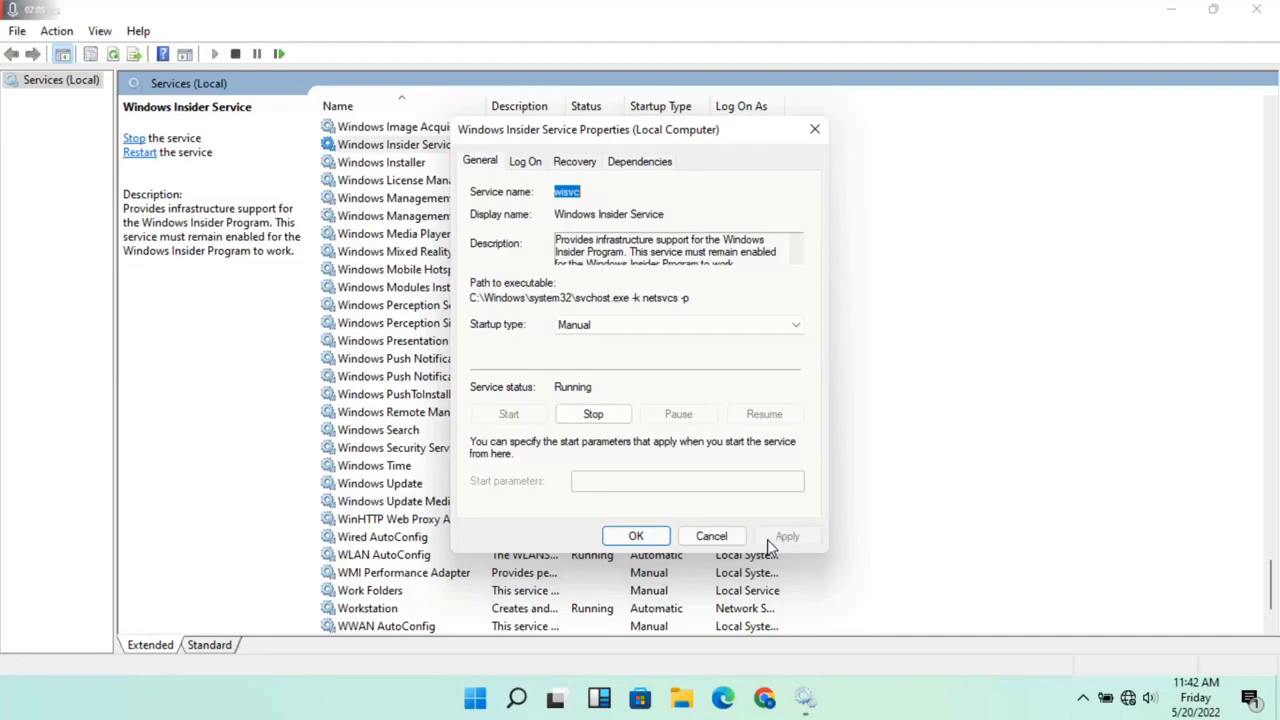
{"action": "left_click", "coordinate": [636, 536]}
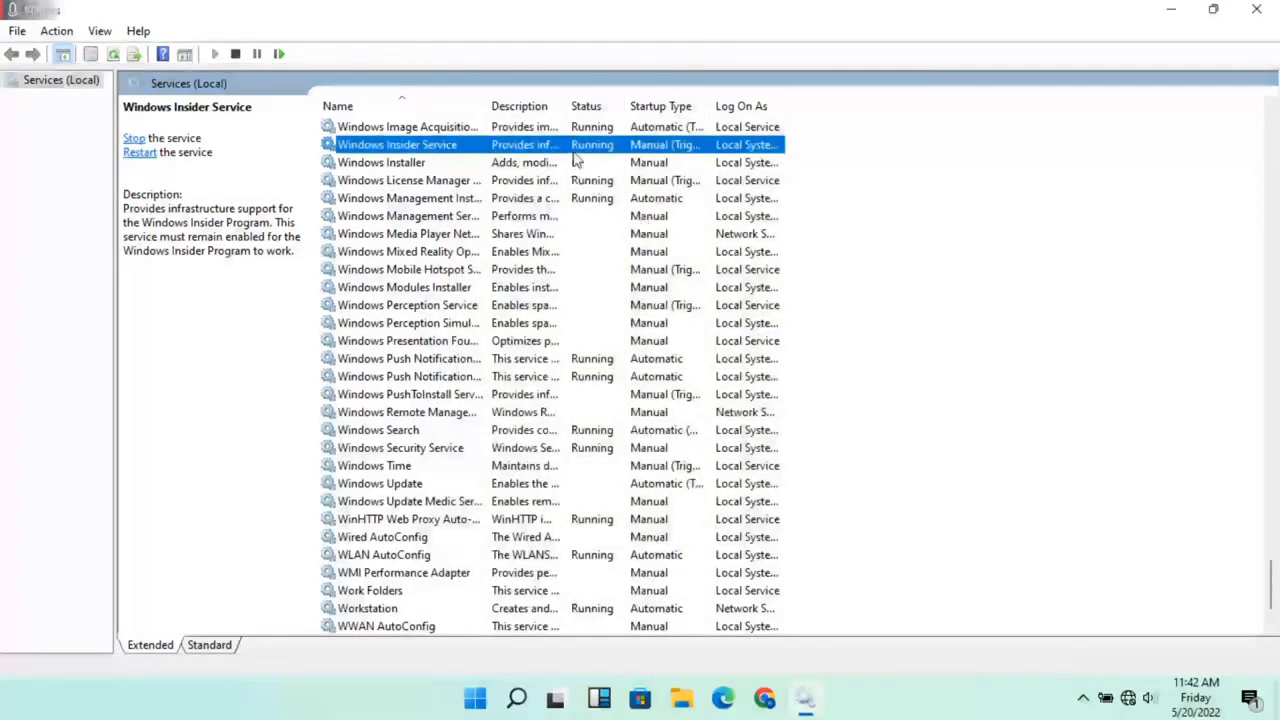
{"action": "left_click", "coordinate": [935, 245]}
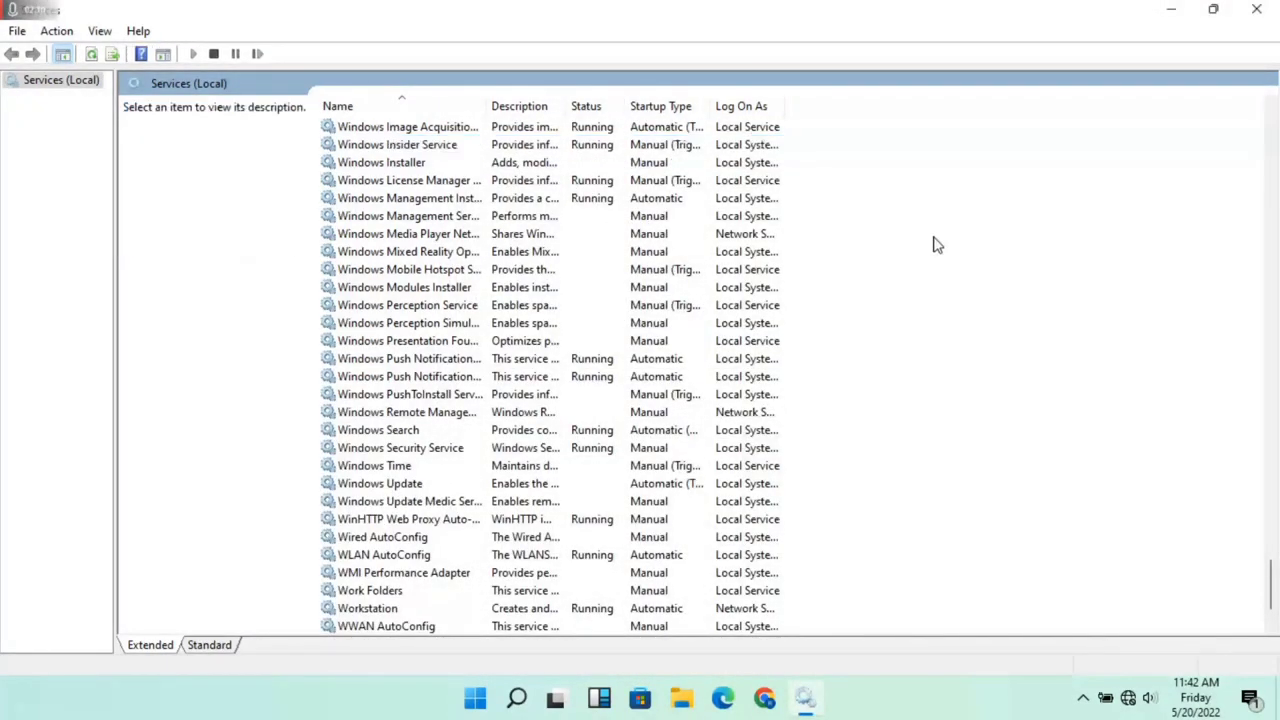
Start the Windows Installer service from its properties and accept the dialog.
{"action": "left_click", "coordinate": [487, 162]}
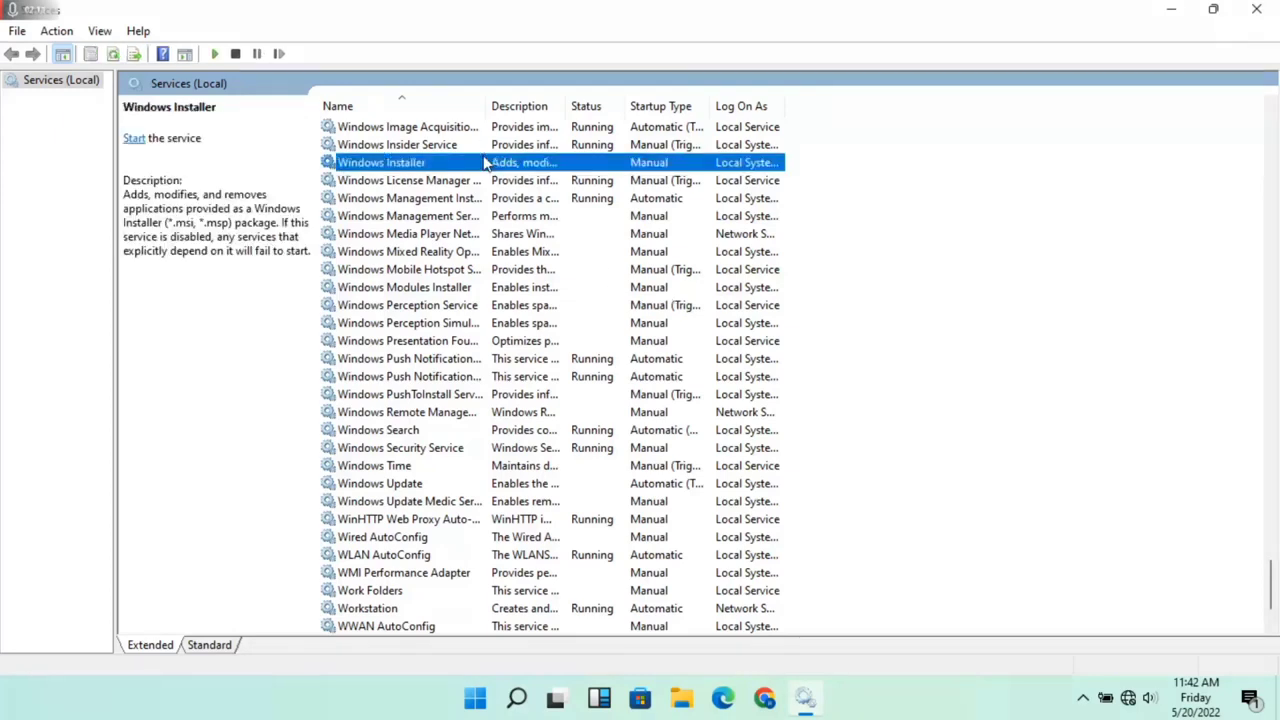
{"action": "right_click", "coordinate": [487, 165]}
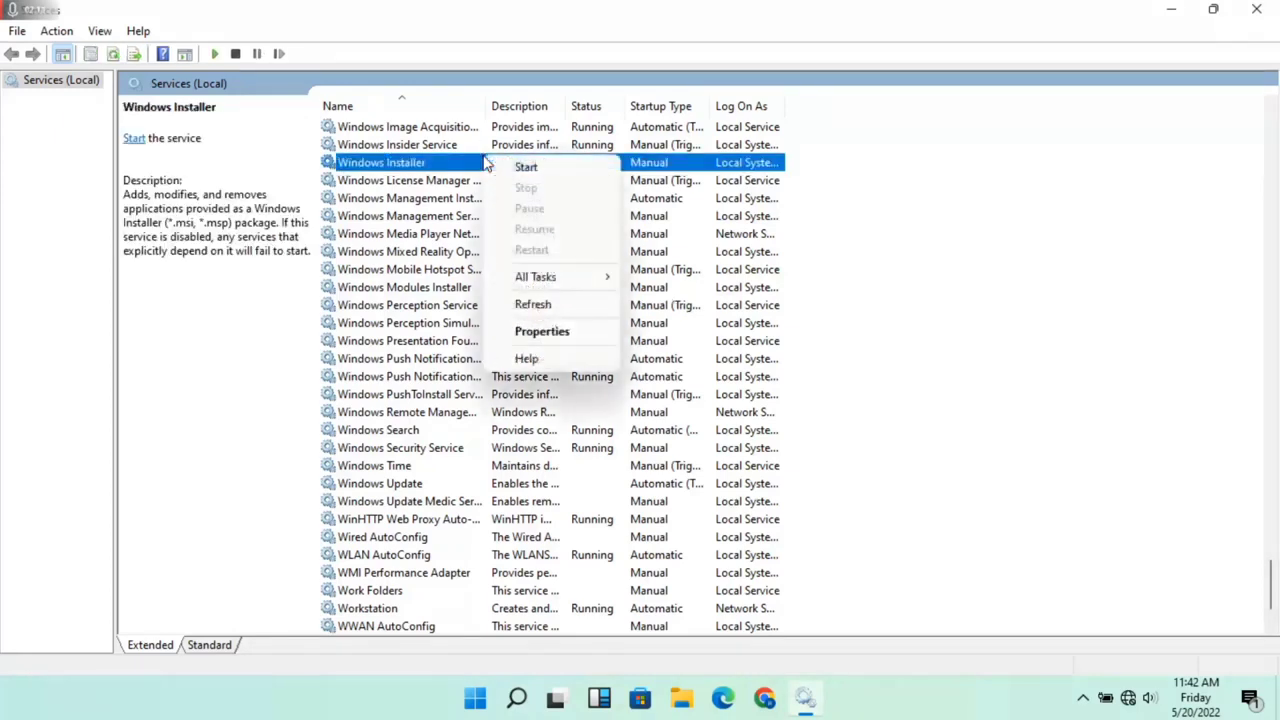
{"action": "left_click", "coordinate": [542, 331]}
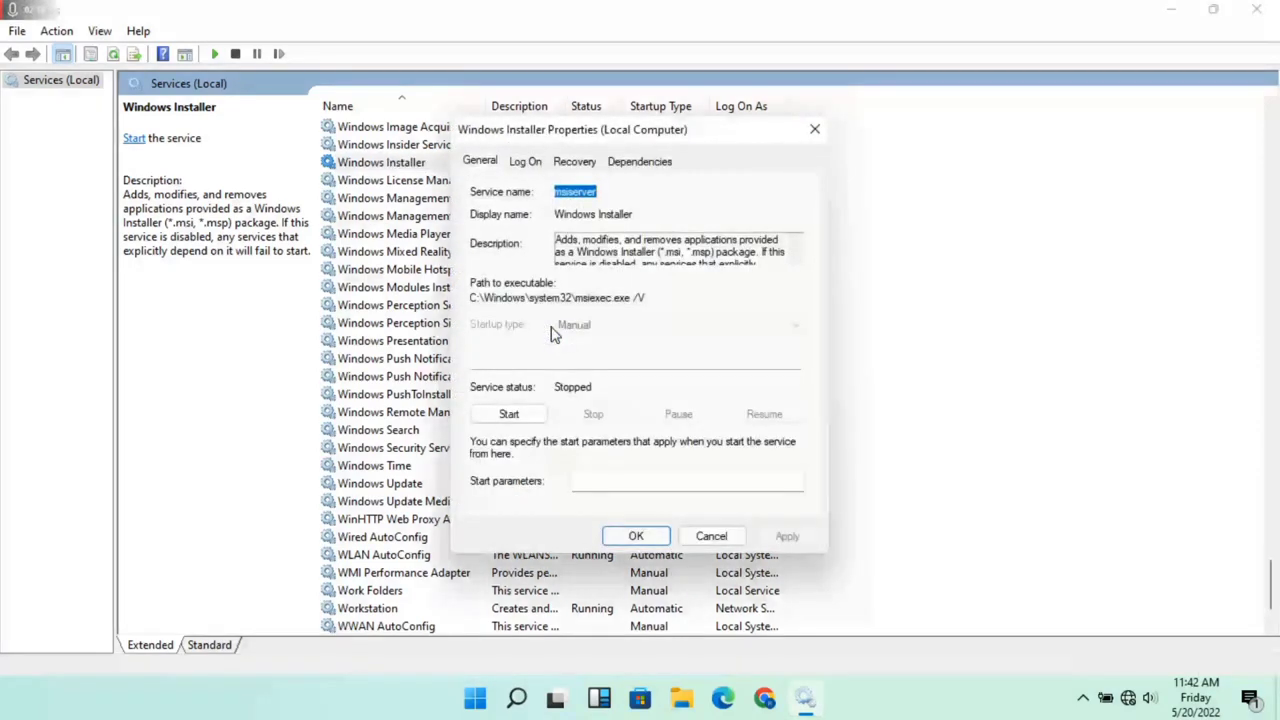
{"action": "left_click", "coordinate": [509, 414]}
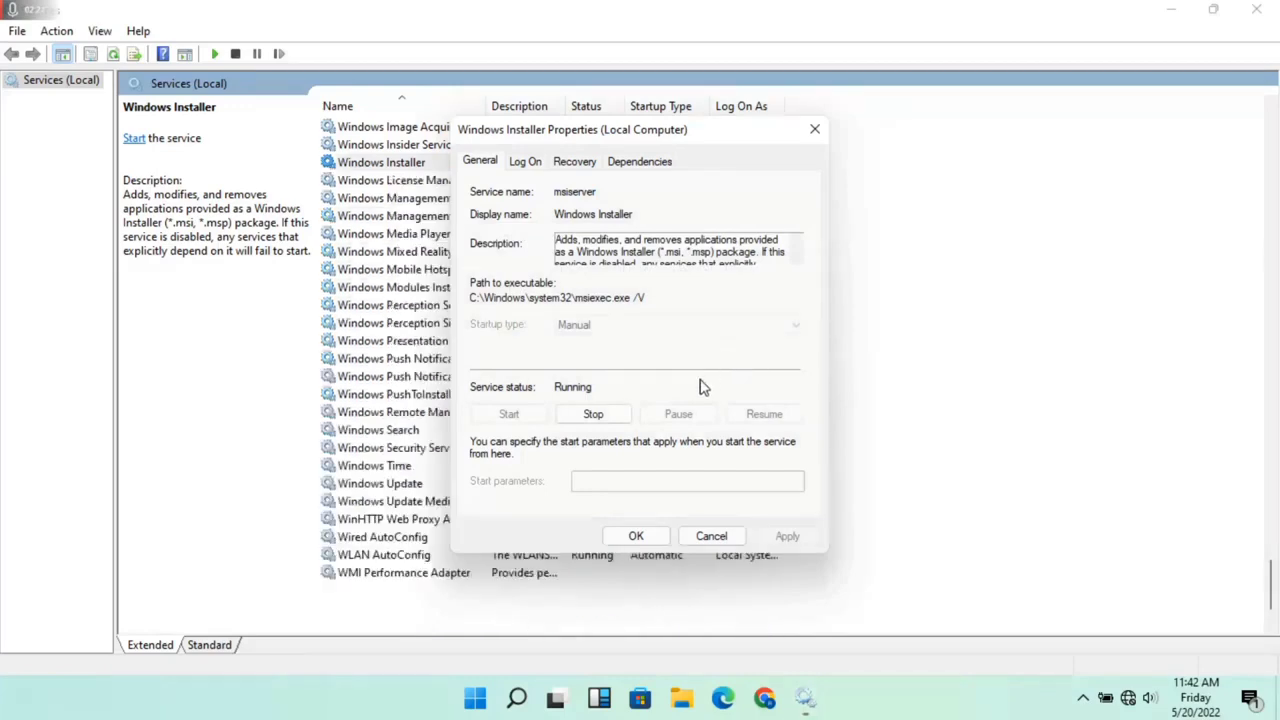
{"action": "left_click", "coordinate": [636, 537]}
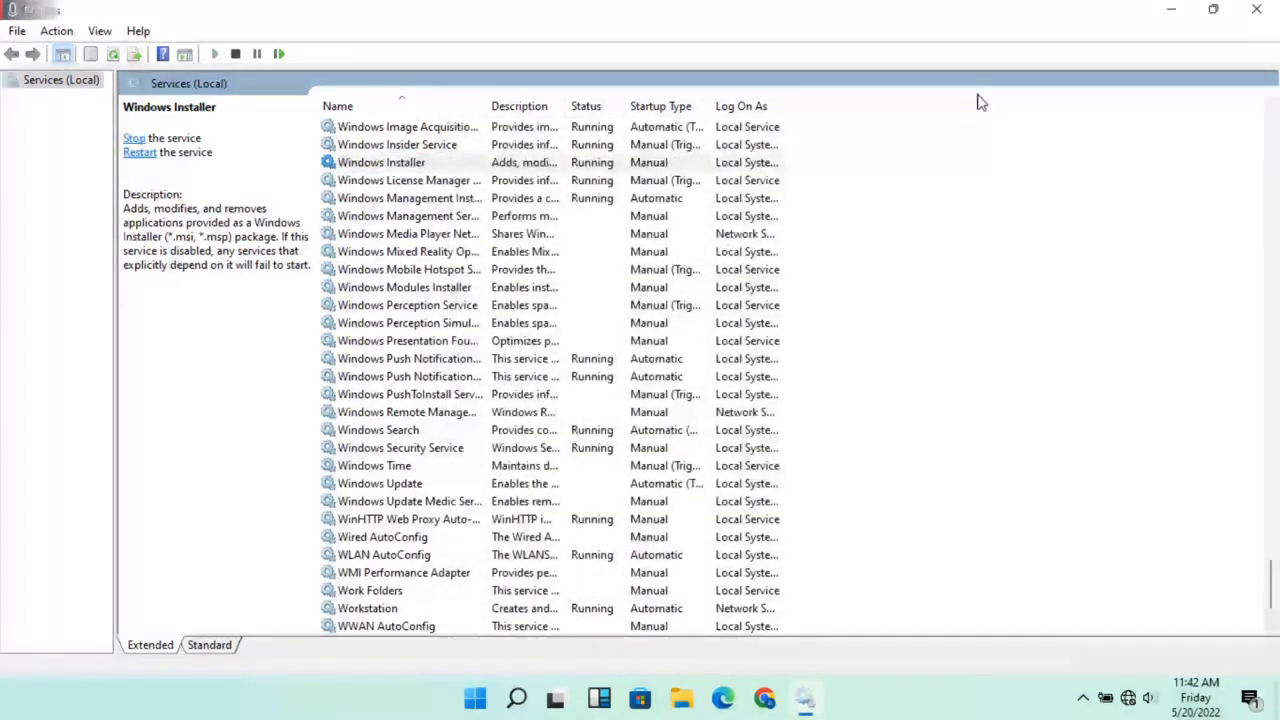
Start the Windows Update service from its properties and accept the dialog.
{"action": "left_click", "coordinate": [476, 485]}
{"action": "right_click", "coordinate": [503, 483]}
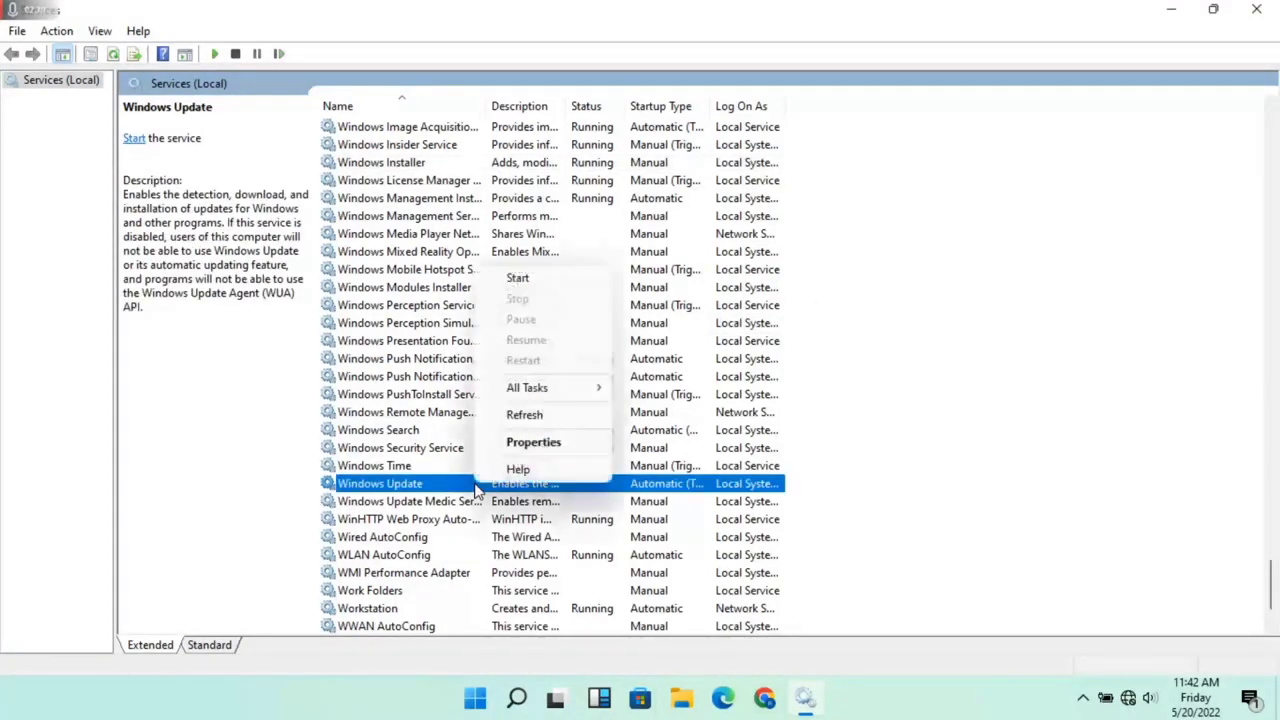
{"action": "left_click", "coordinate": [532, 443]}
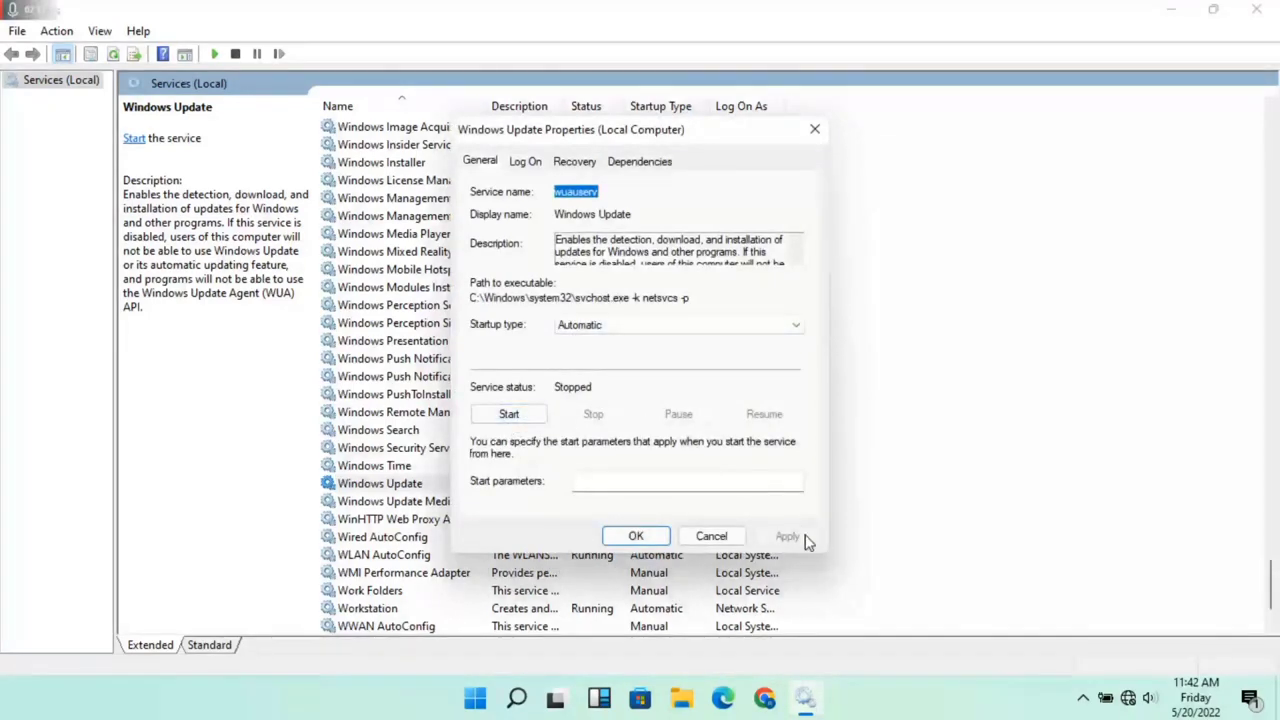
{"action": "left_click", "coordinate": [519, 422]}
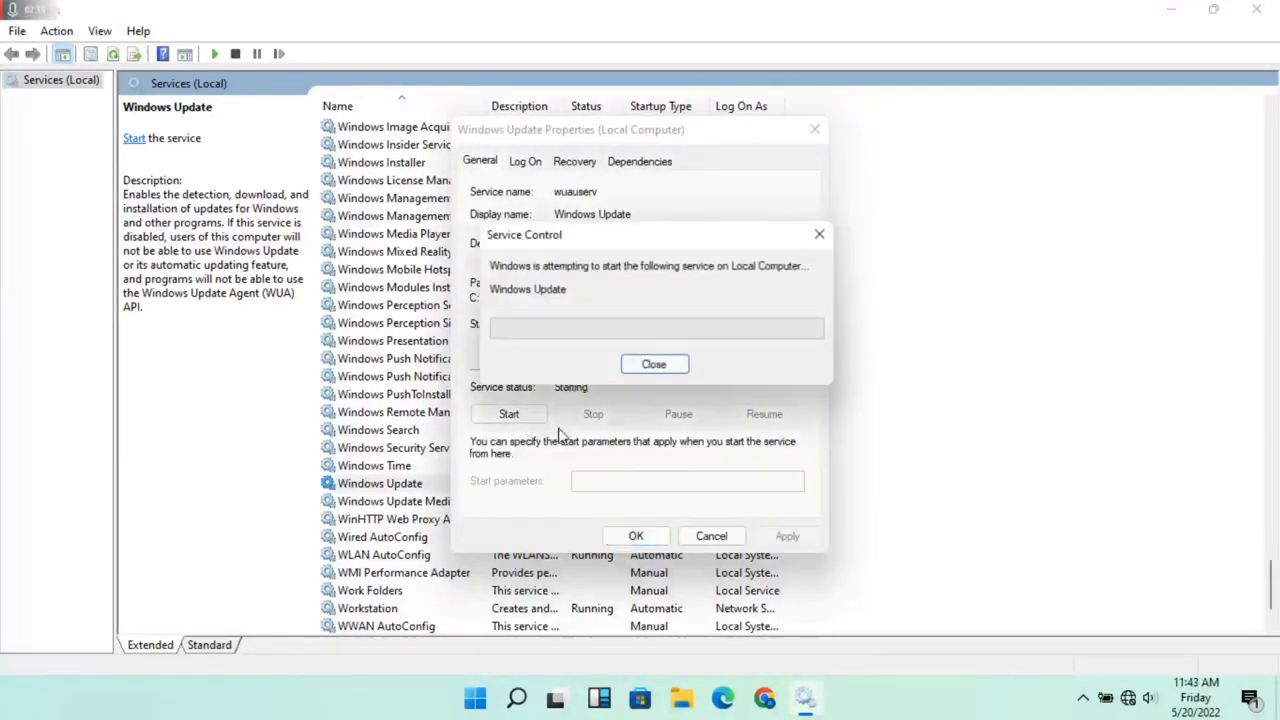
{"action": "left_click", "coordinate": [636, 536]}
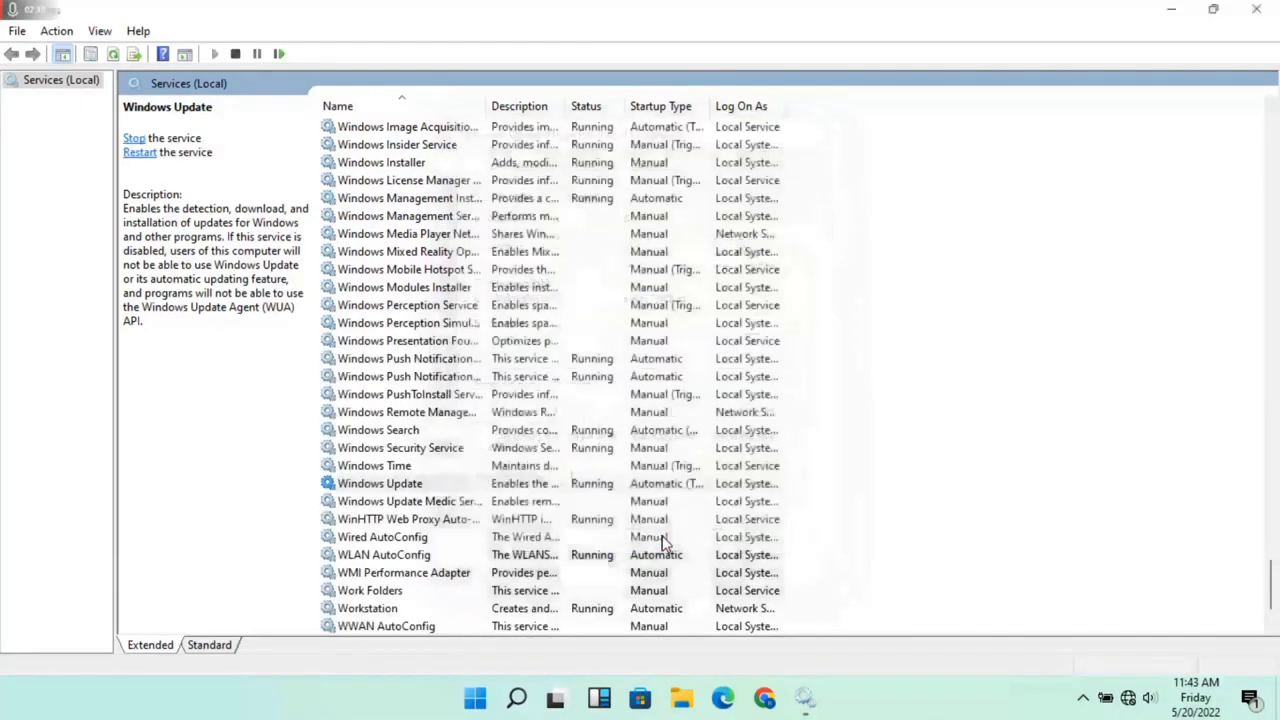
Close the Services window and open the Privacy section of Windows Settings.
{"action": "left_click", "coordinate": [921, 377]}
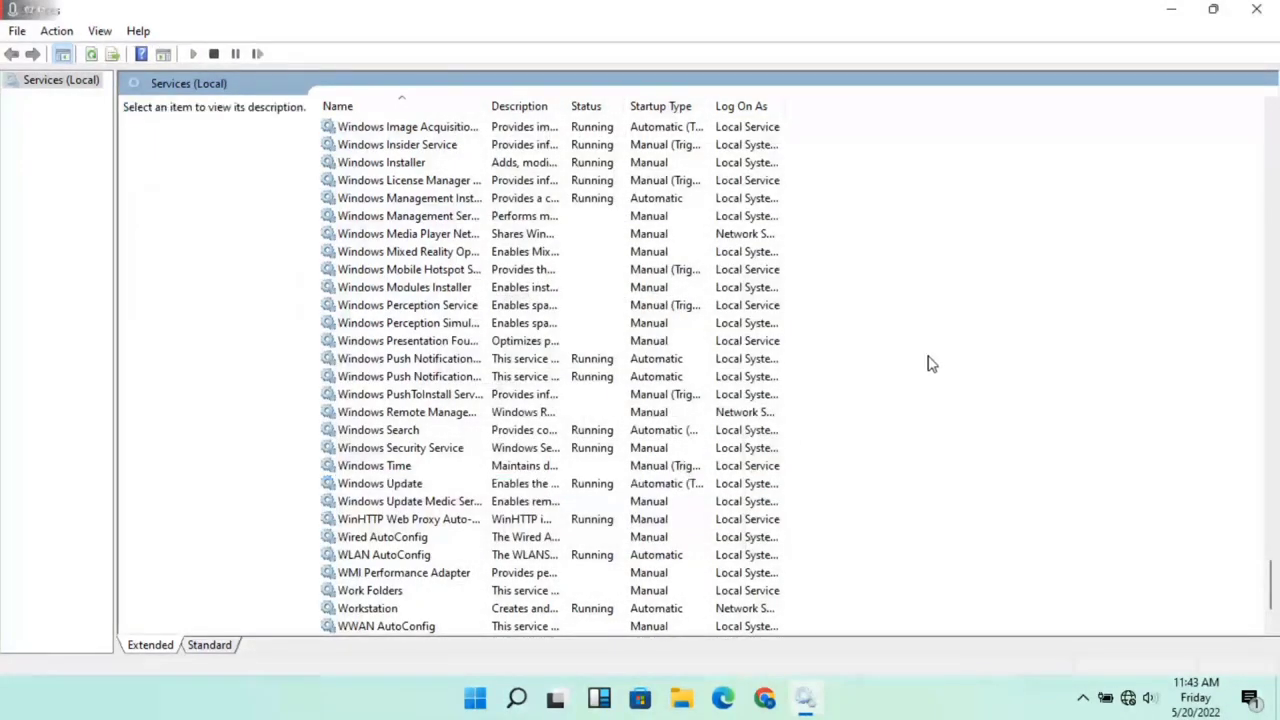
{"action": "left_click", "coordinate": [1256, 9]}
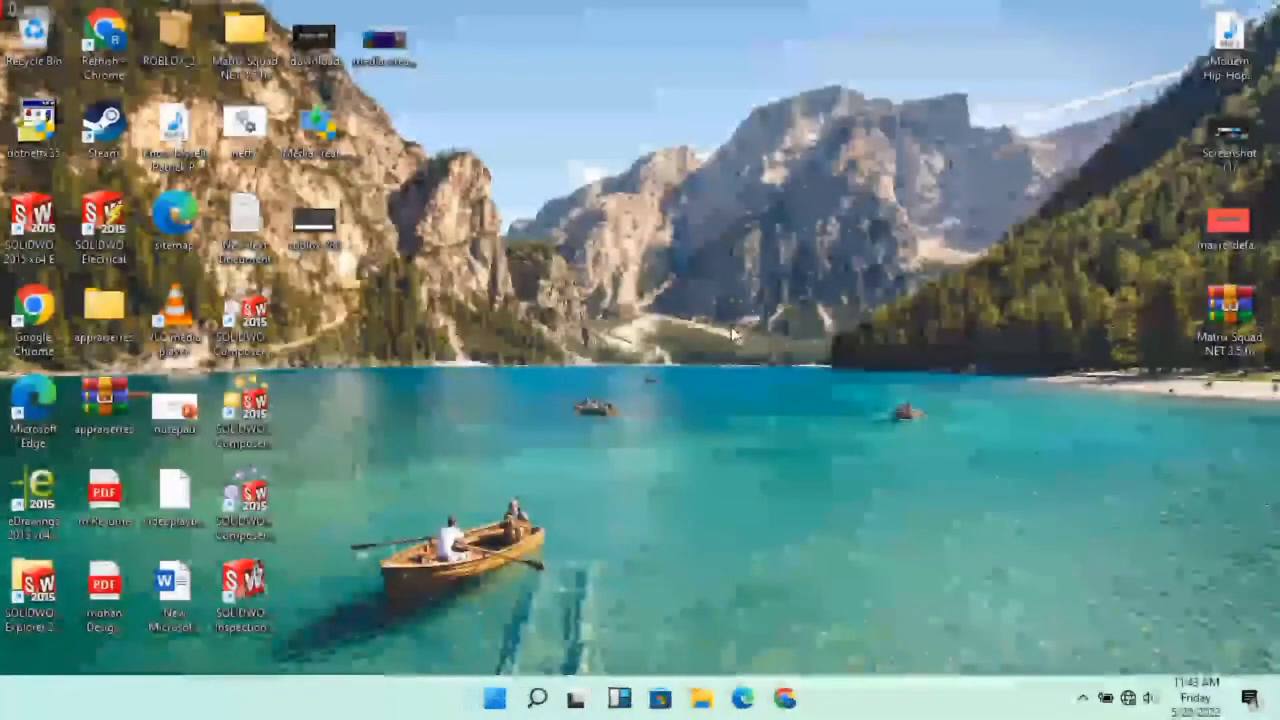
{"action": "left_click", "coordinate": [496, 700]}
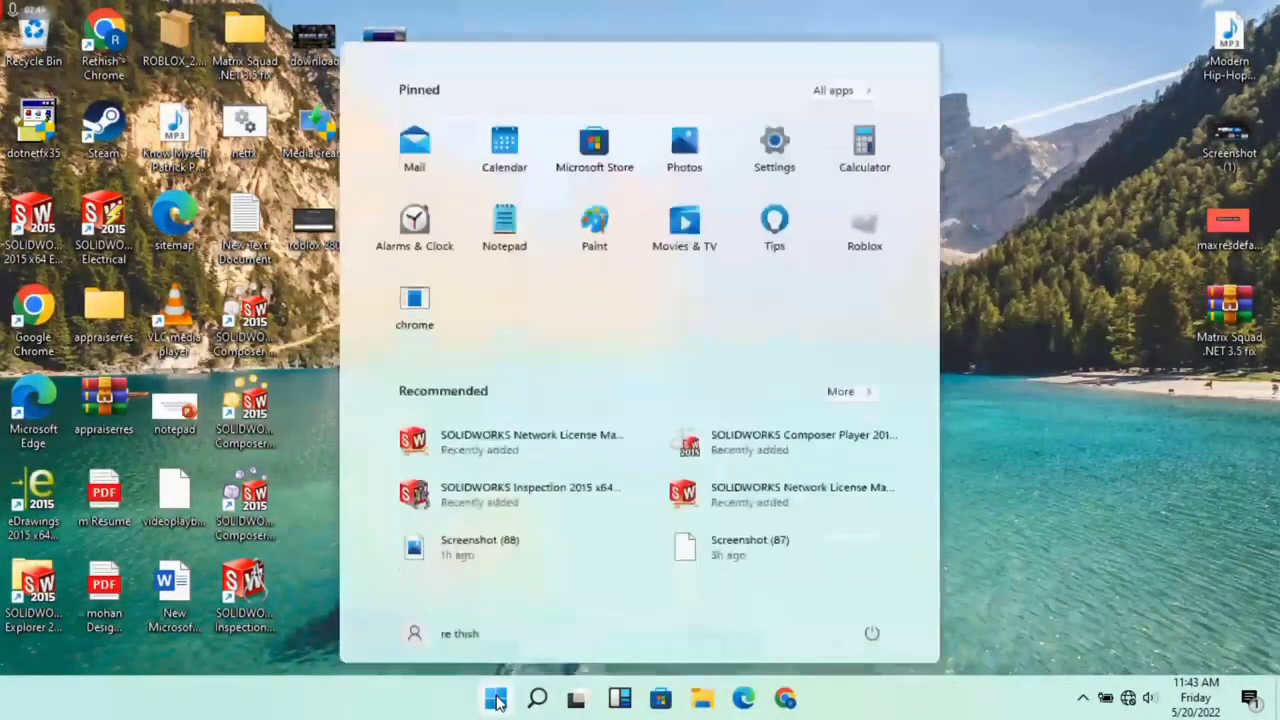
{"action": "left_click", "coordinate": [776, 148]}
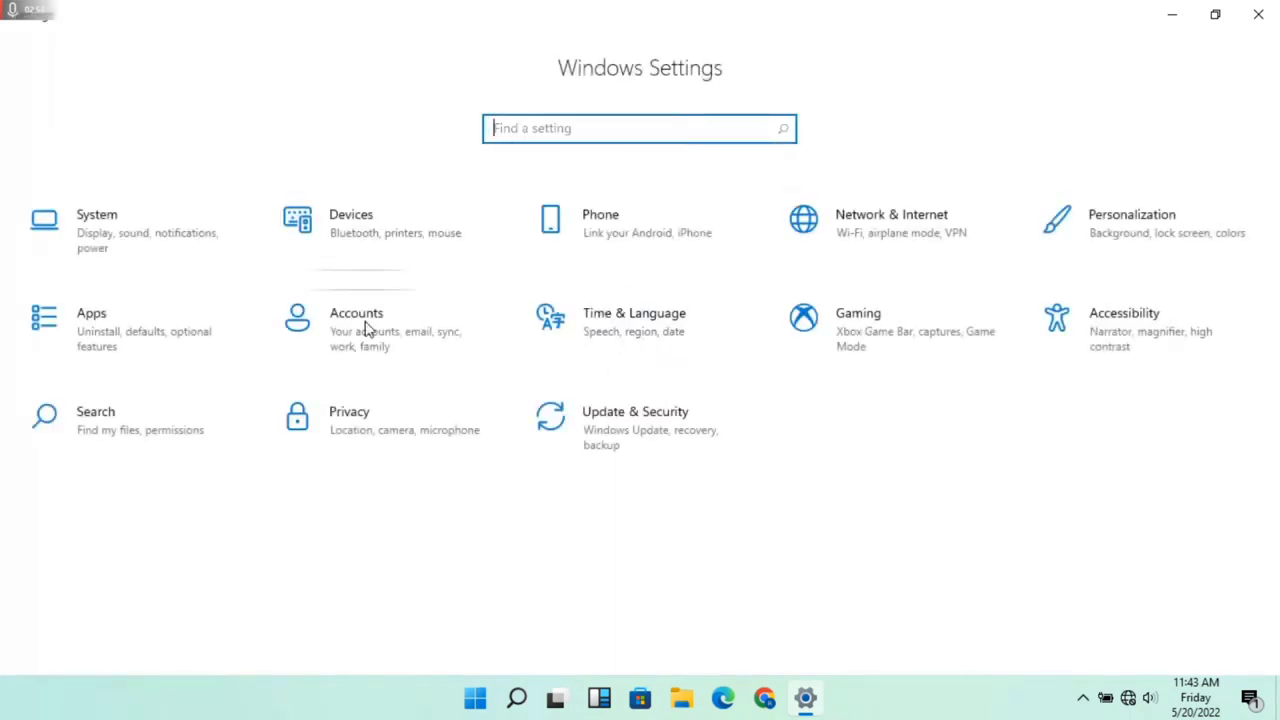
{"action": "left_click", "coordinate": [370, 413]}
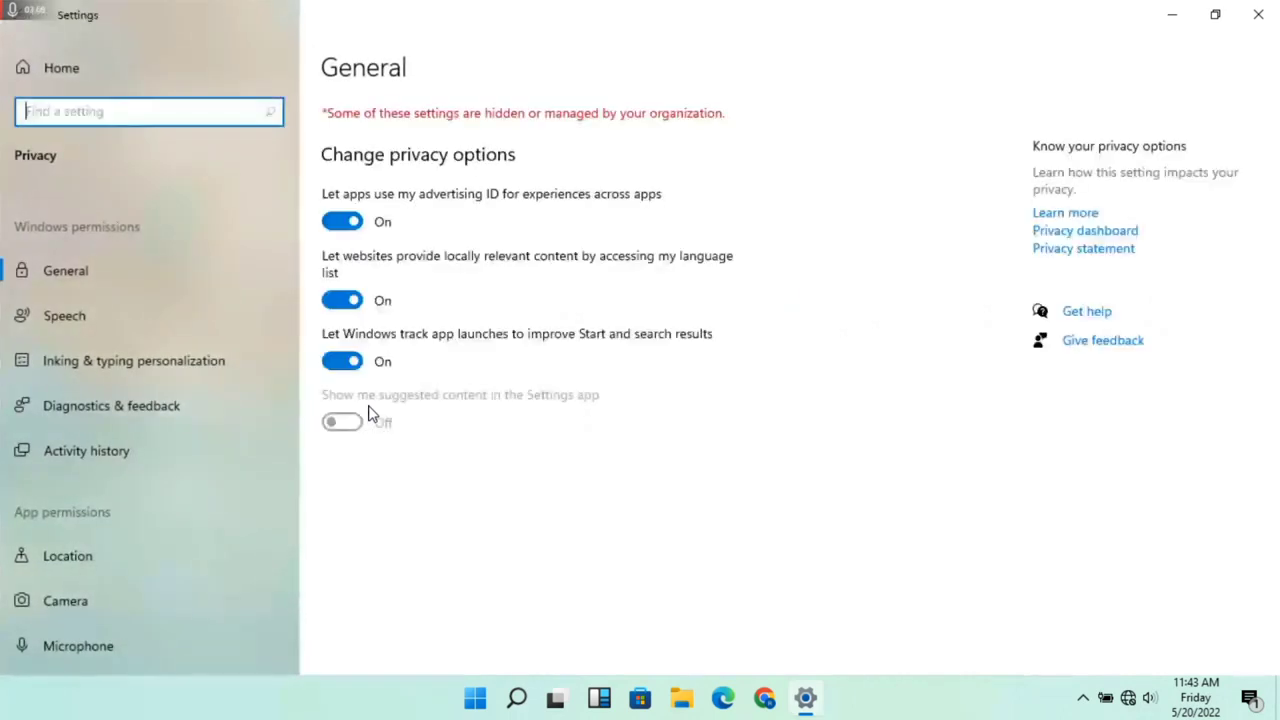
Set letting apps run in the background to Off in the Background apps privacy settings and return to Settings home.
{"action": "scroll", "coordinate": [156, 472], "scroll_direction": "down", "scroll_amount": 10}
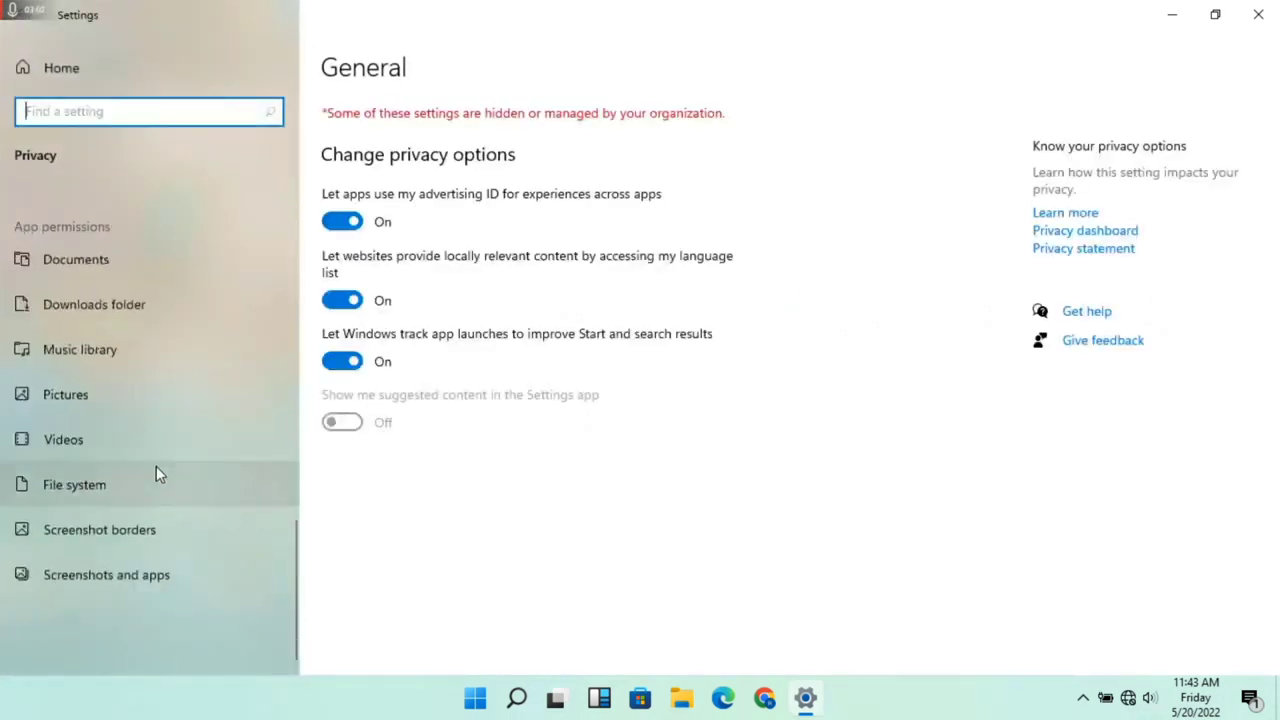
{"action": "left_click", "coordinate": [168, 388]}
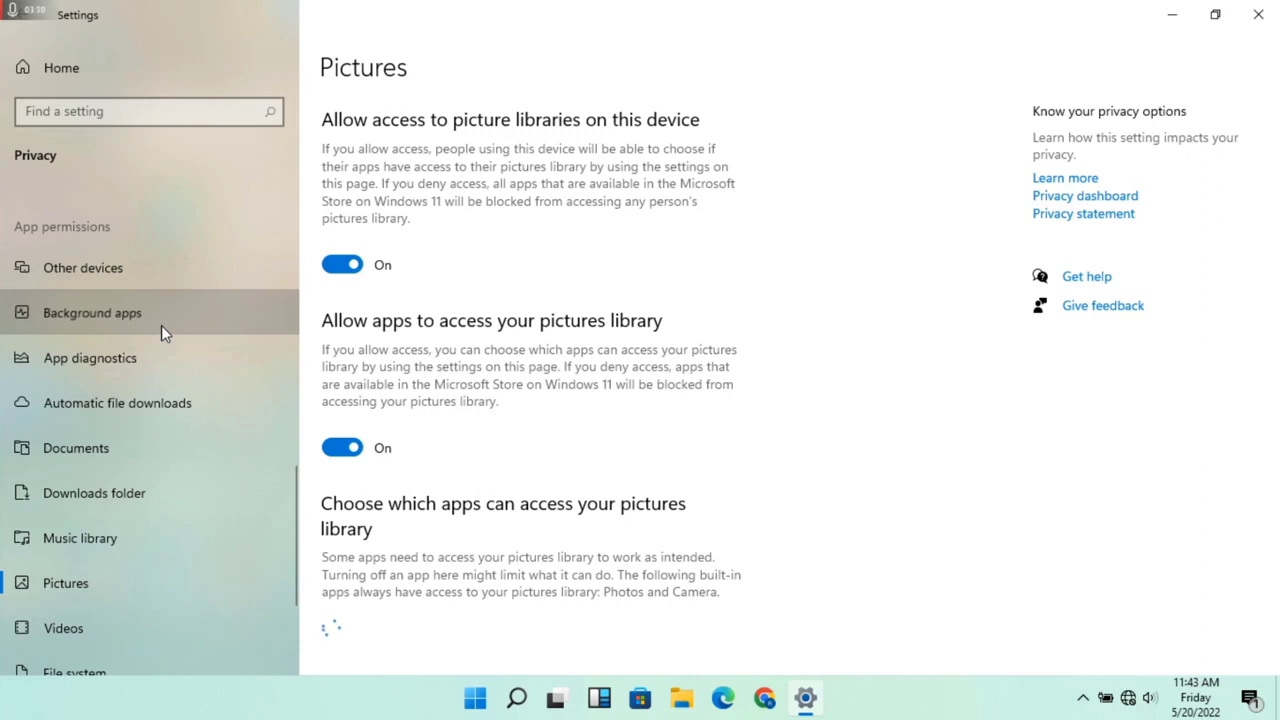
{"action": "left_click", "coordinate": [161, 325]}
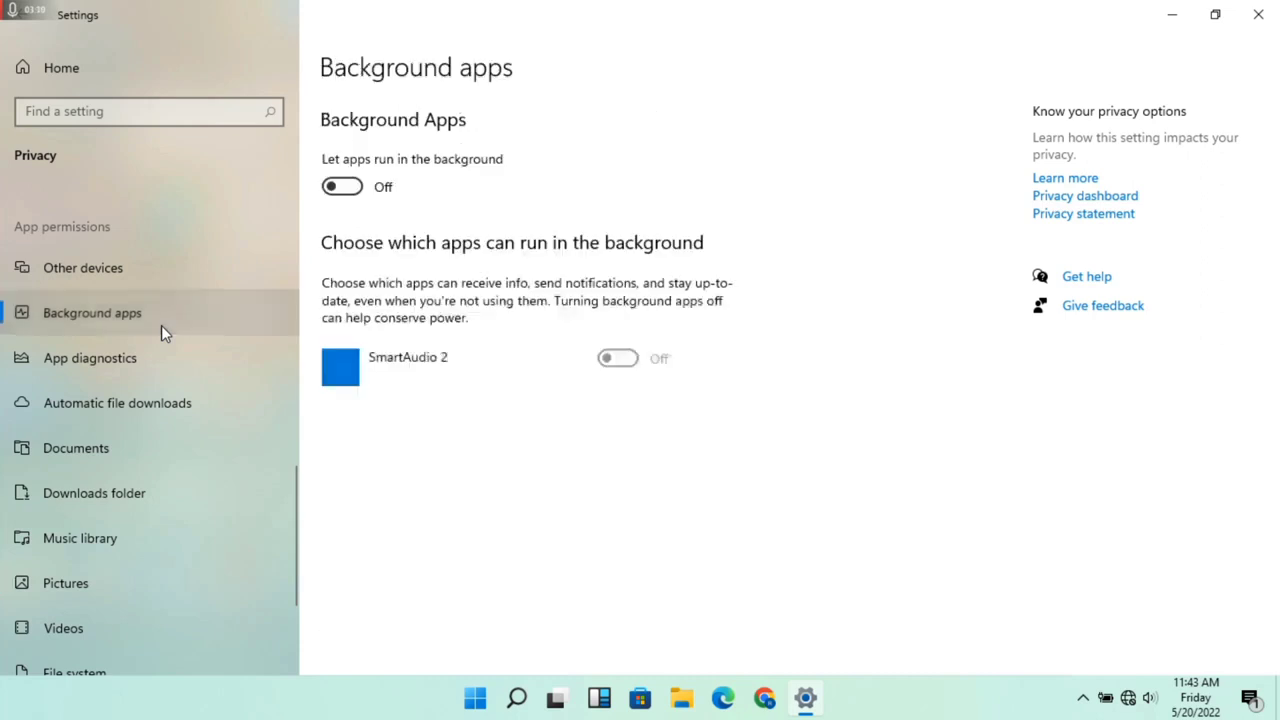
{"action": "left_click", "coordinate": [342, 188]}
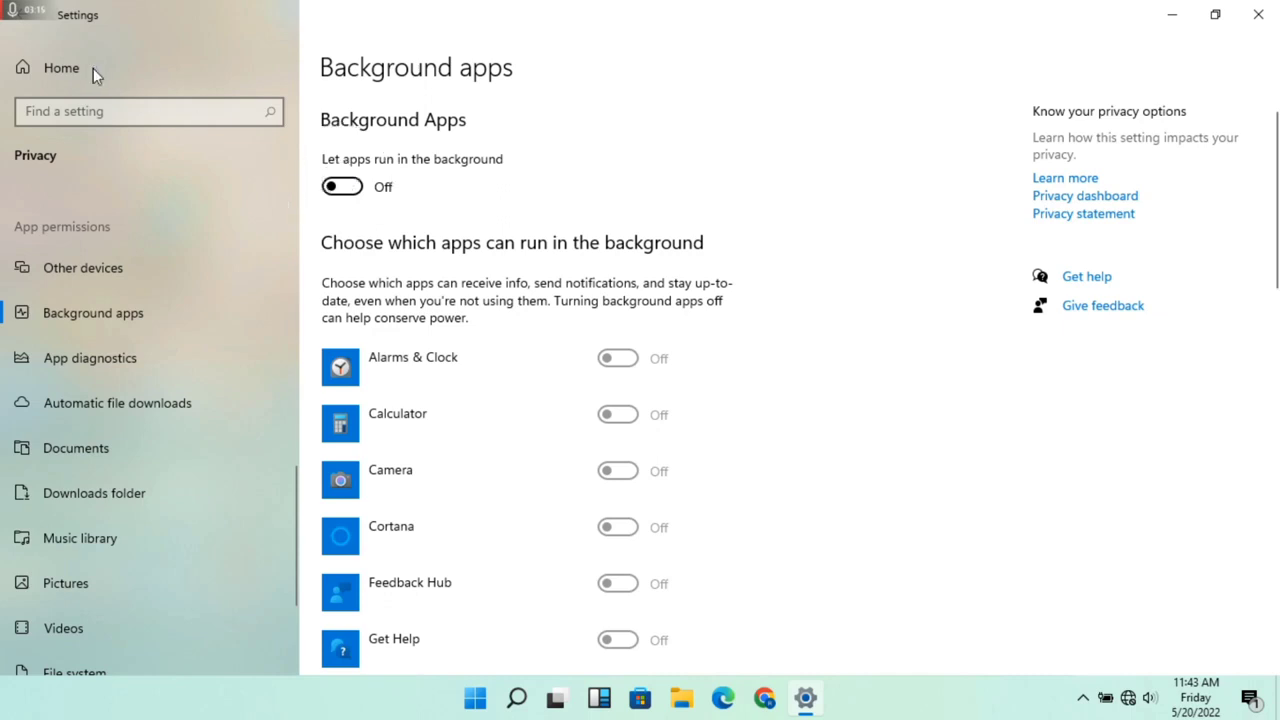
{"action": "left_click", "coordinate": [27, 72]}
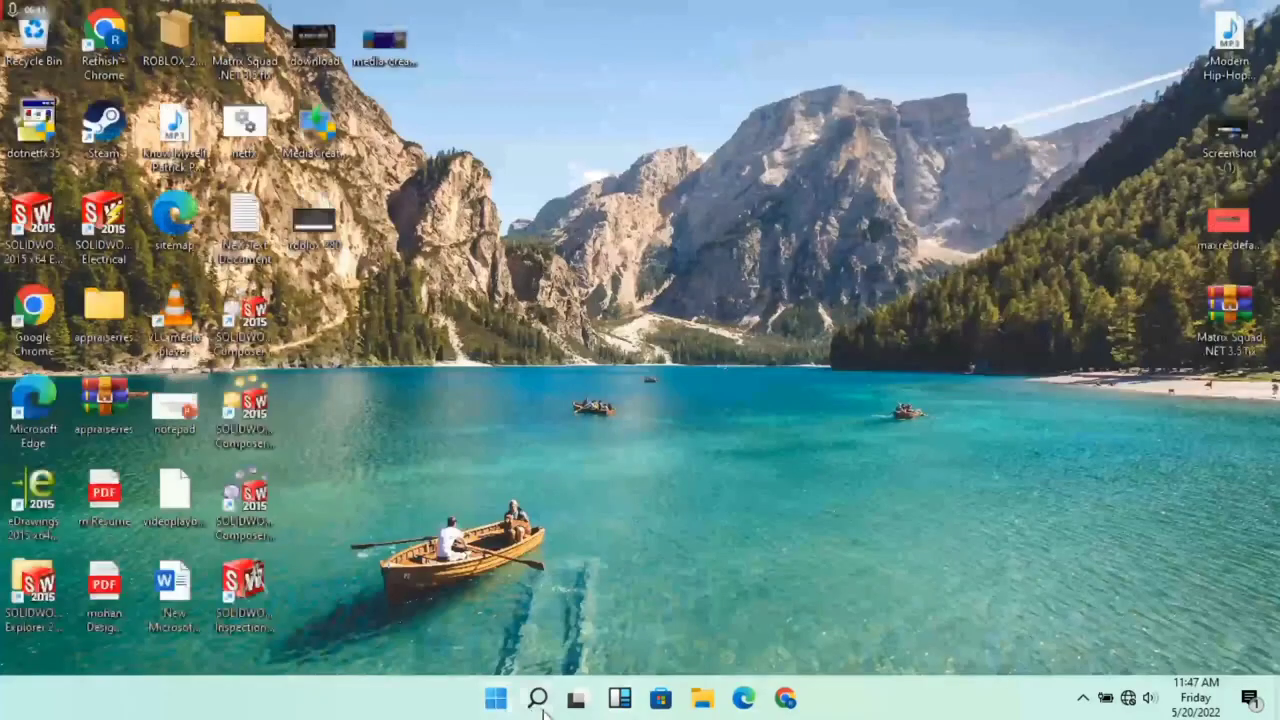
Search Windows for cmd, run Command Prompt as administrator and allow it to make changes.
{"action": "left_click", "coordinate": [538, 699]}
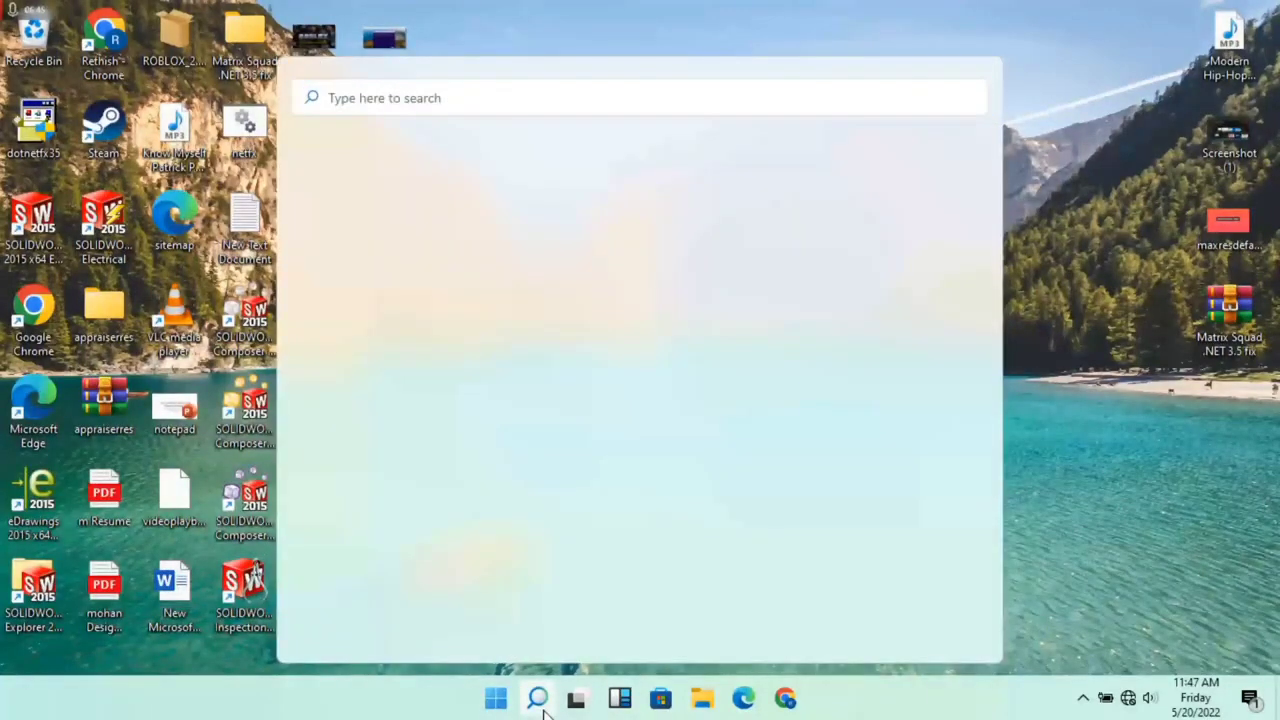
{"action": "type", "text": "c"}
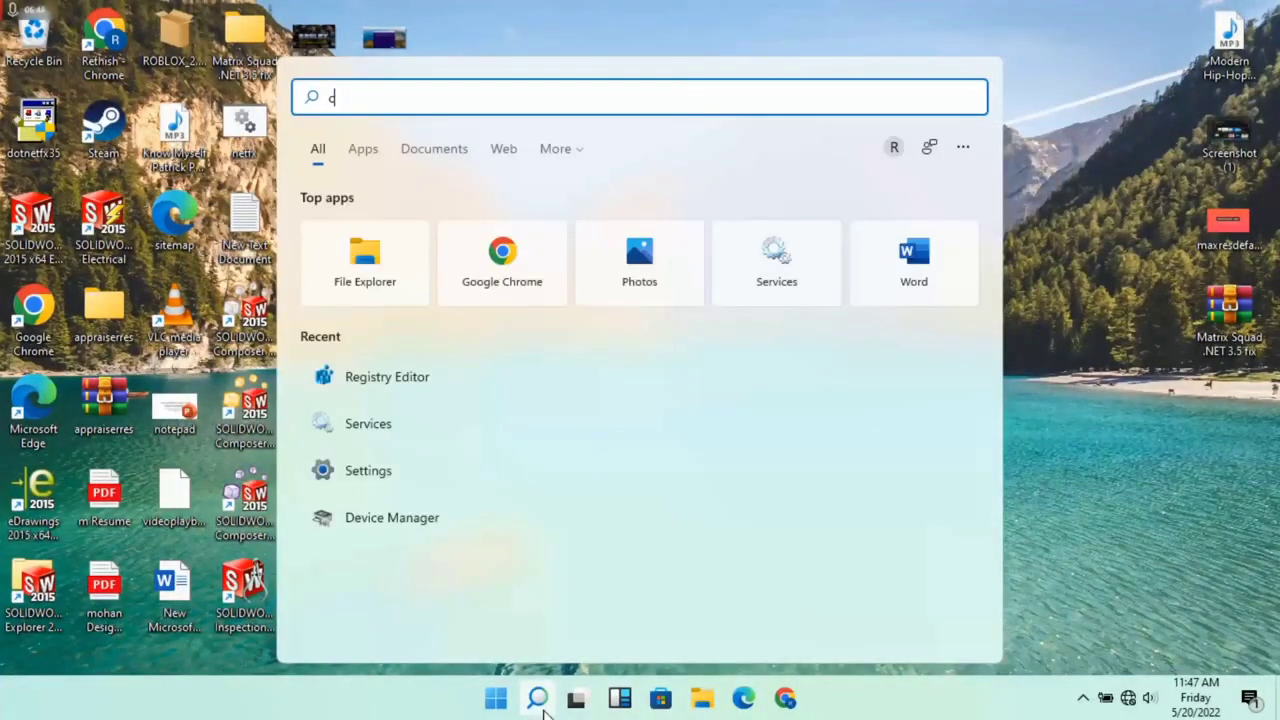
{"action": "type", "text": "md"}
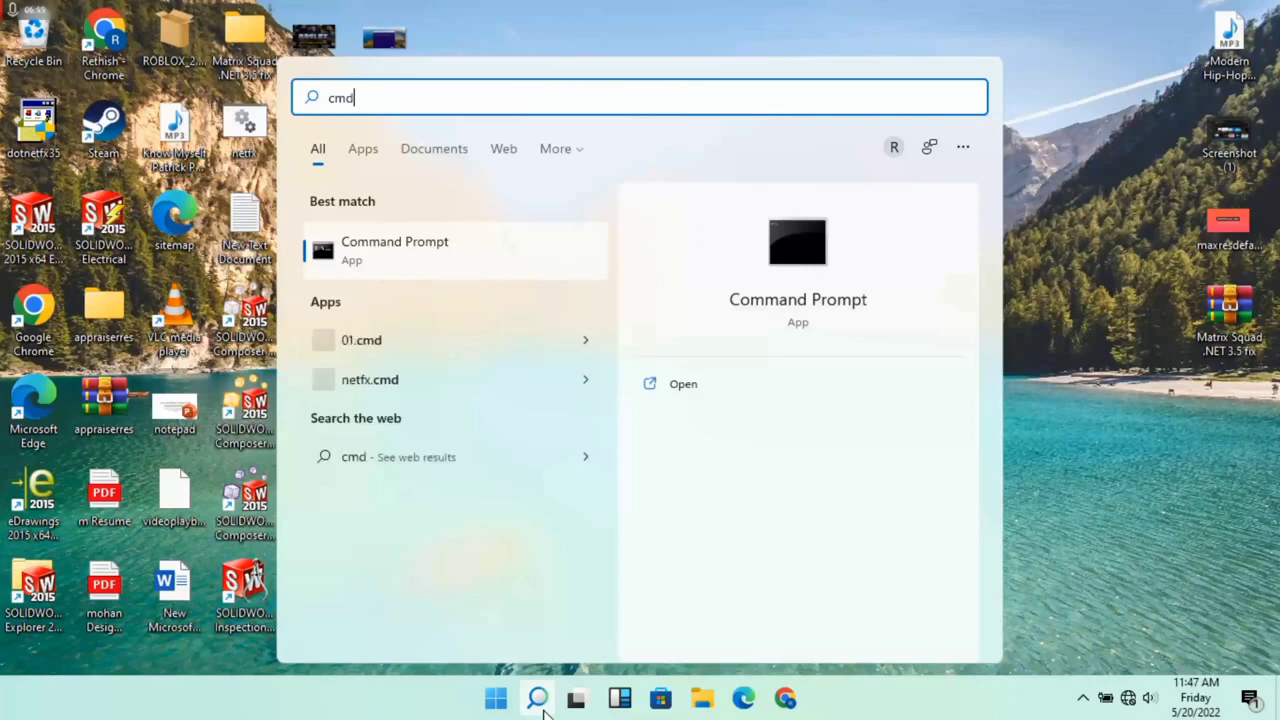
{"action": "left_click", "coordinate": [688, 425]}
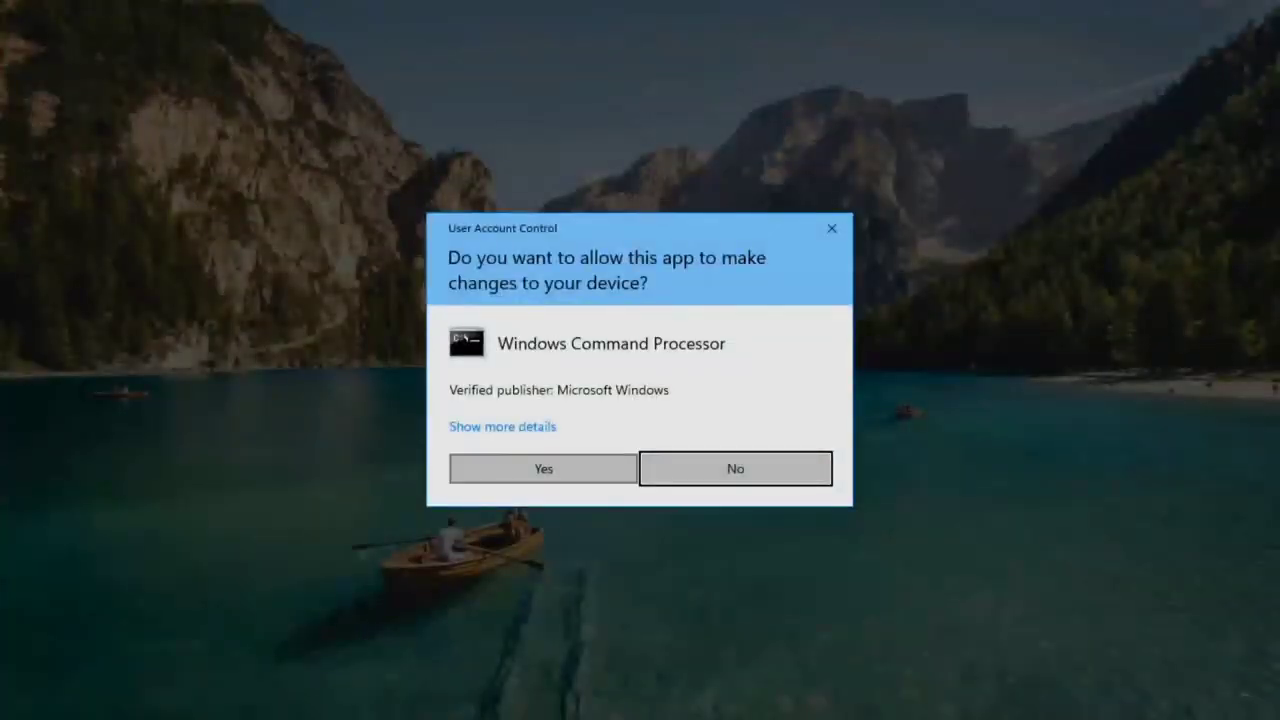
{"action": "left_click", "coordinate": [611, 463]}
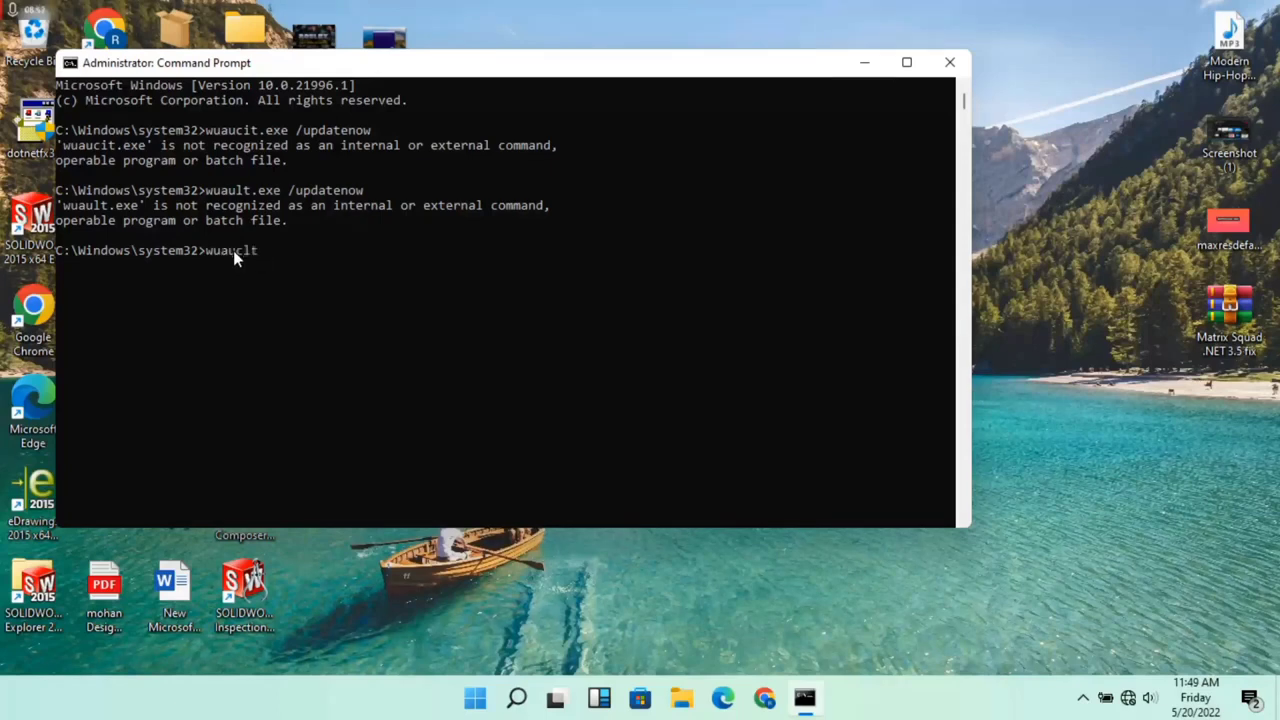
Run wuauclt.exe /updatenow in the elevated Command Prompt and leave the prompt with exit.
{"action": "type", "text": "xe /updatenow"}
{"action": "key", "text": "Return"}
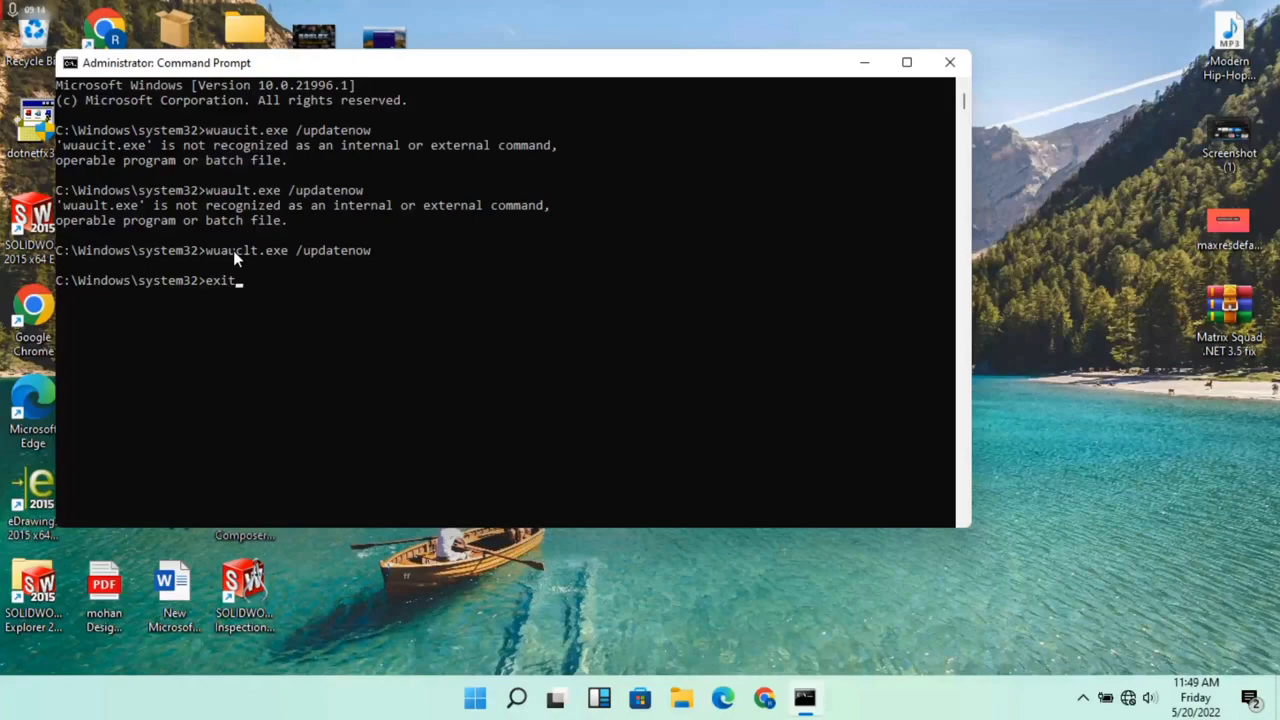
{"action": "key", "text": "Return"}
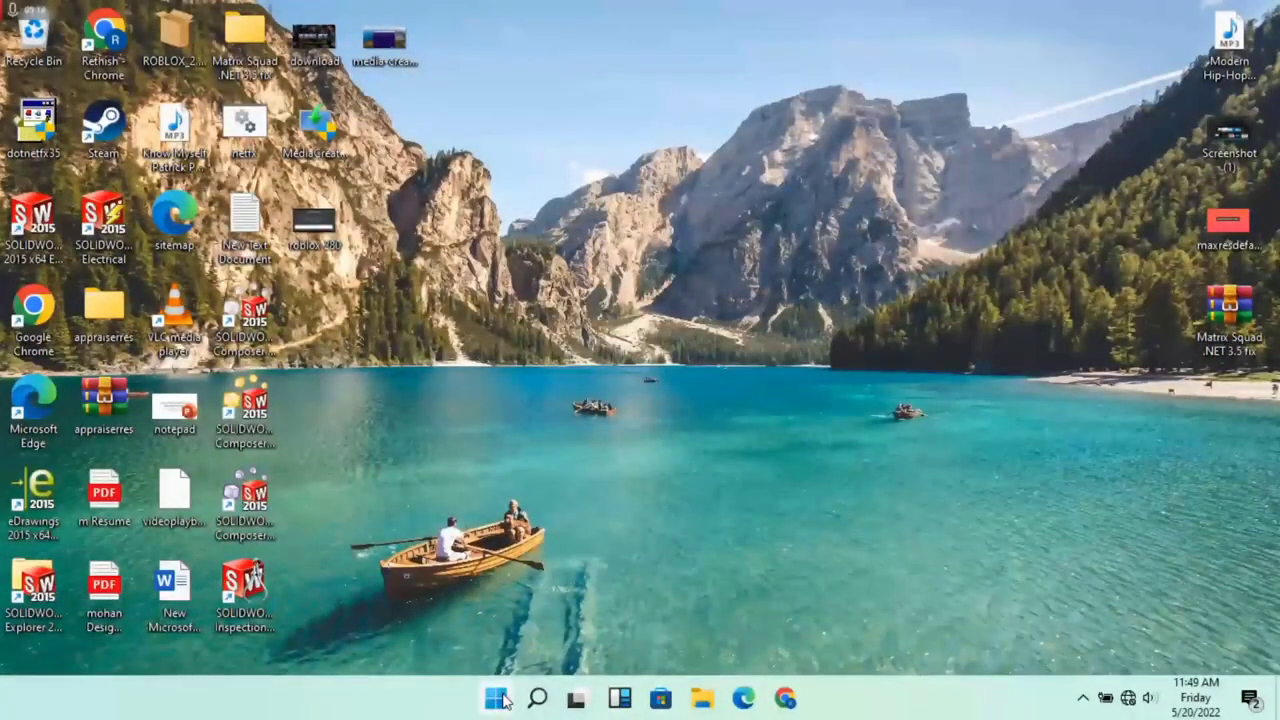
Show the Restart choice among the computer's power options and dismiss it without restarting.
{"action": "left_click", "coordinate": [498, 699]}
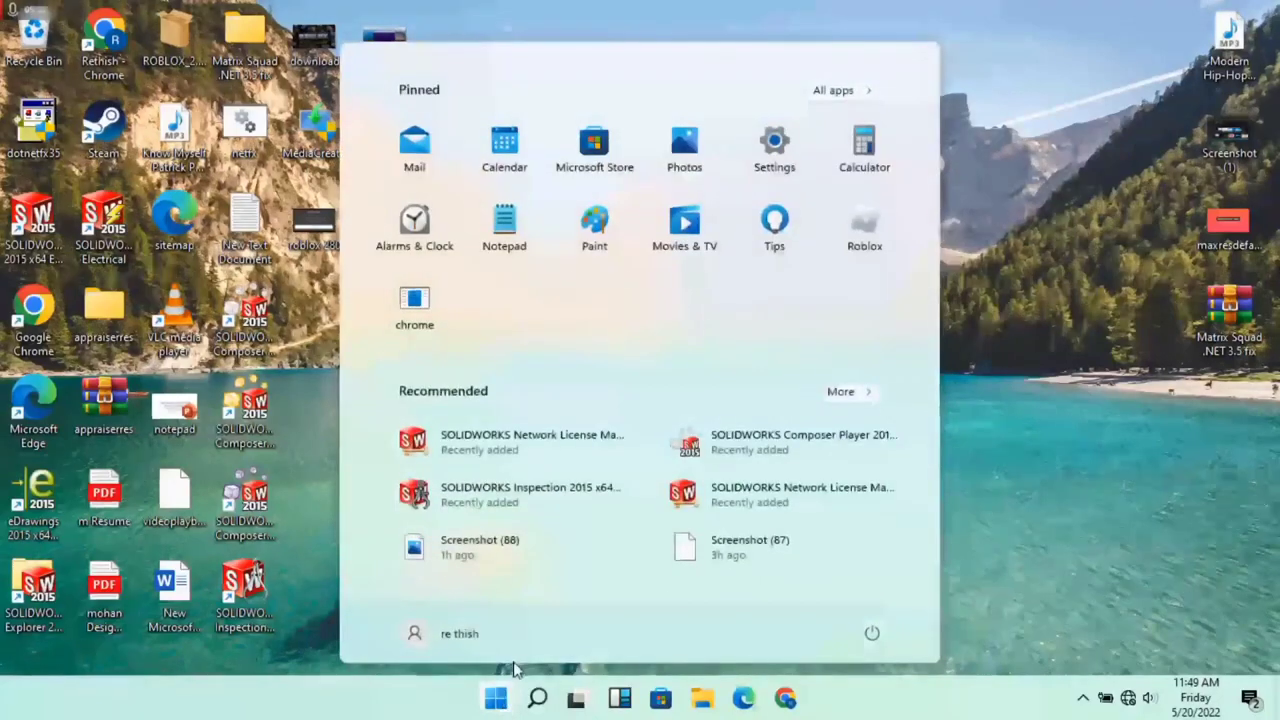
{"action": "left_click", "coordinate": [882, 637]}
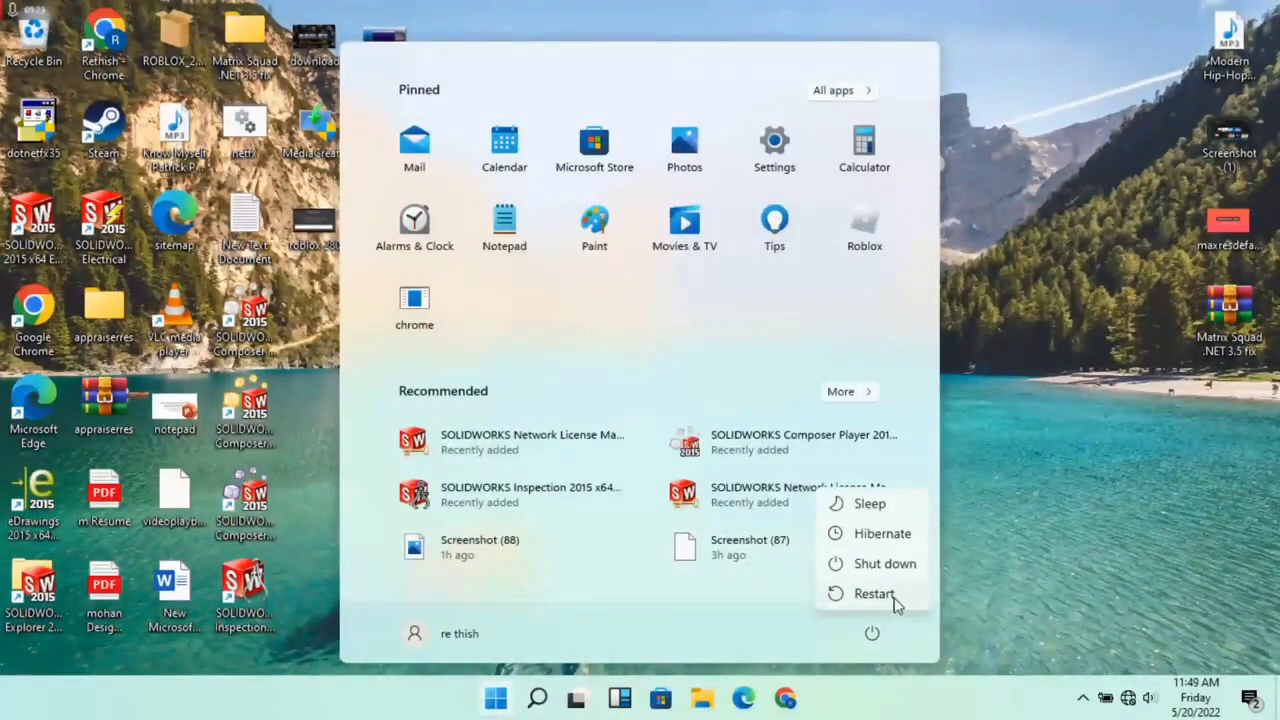
{"action": "left_click", "coordinate": [895, 597]}
{"action": "left_click", "coordinate": [1092, 460]}
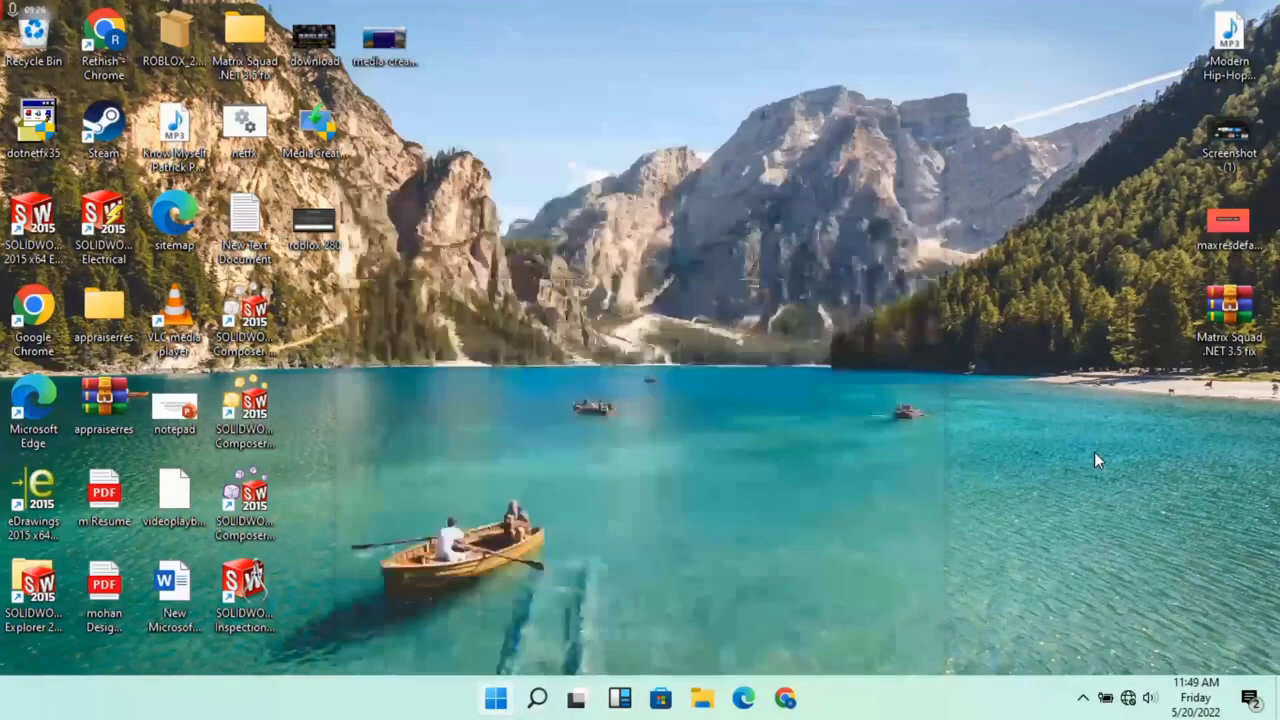